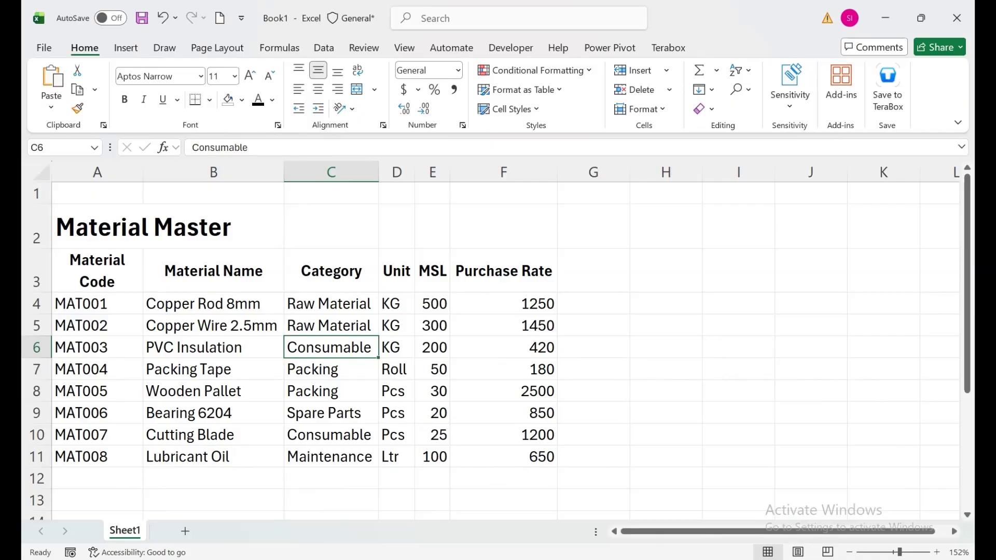
# - Examine the Material Code, Material Name, Category, Unit, MSL and Purchase Rate columns of the Material Master table
pyautogui.click(593, 271)
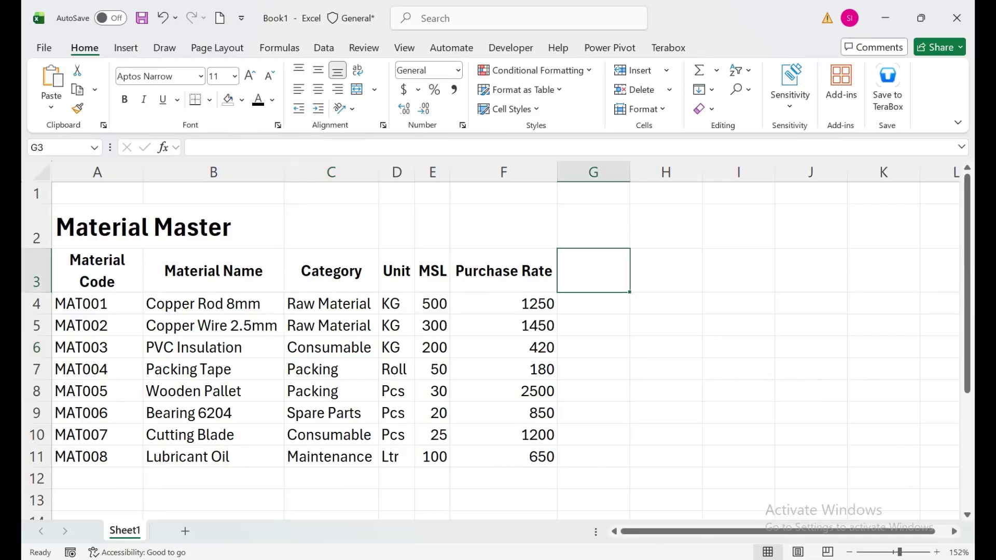
pyautogui.moveTo(97, 271); pyautogui.dragTo(97, 457)
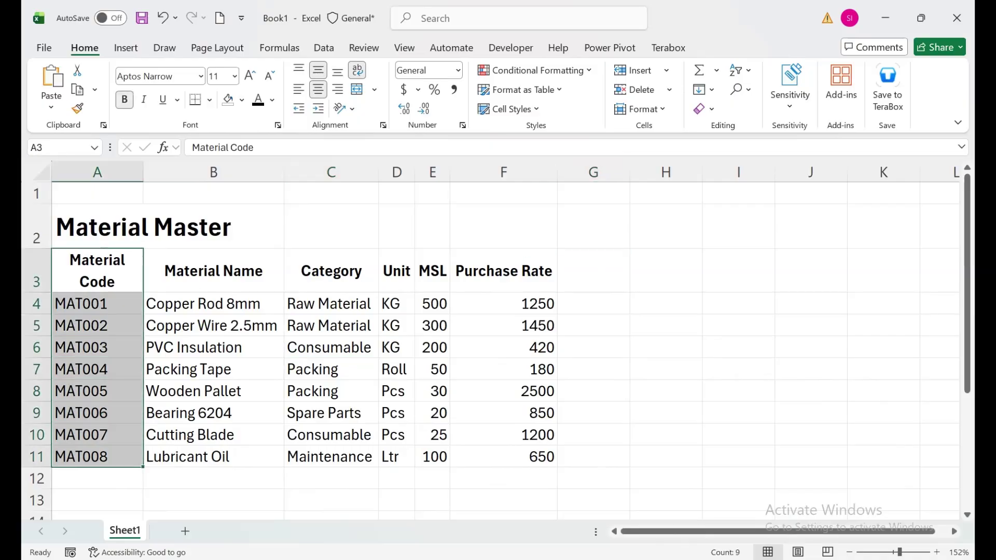
pyautogui.moveTo(213, 303); pyautogui.dragTo(213, 391)
pyautogui.moveTo(331, 270); pyautogui.dragTo(331, 412)
pyautogui.moveTo(396, 270); pyautogui.dragTo(396, 413)
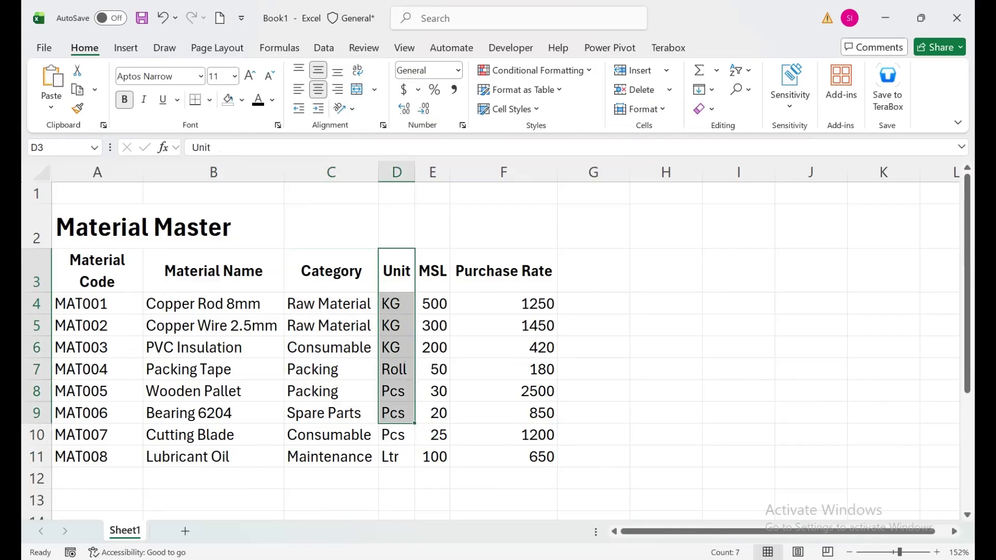
pyautogui.click(433, 270)
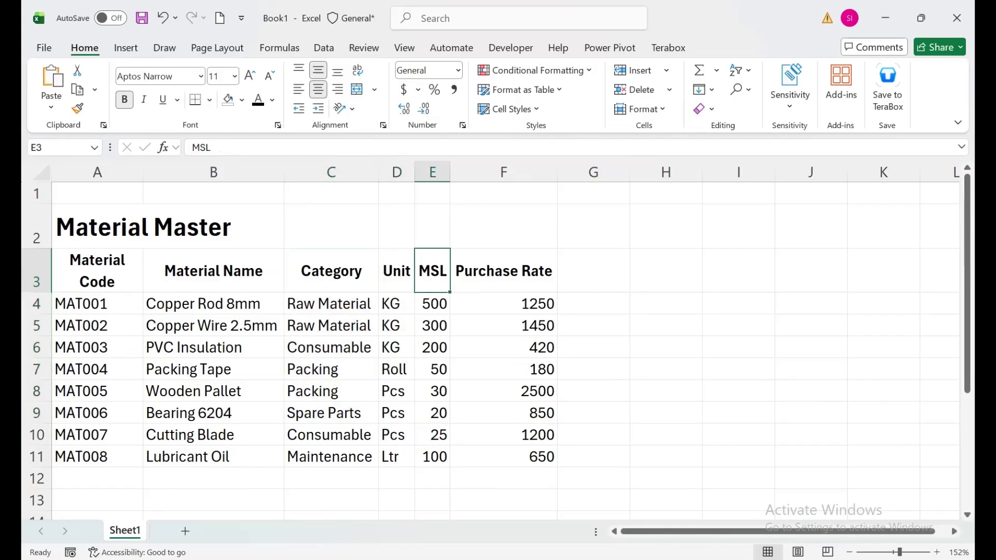
pyautogui.click(503, 271)
# - Add the headers "Status" in G3 and "Current Stcok" in H3, and wrap the text in H3
pyautogui.click(594, 271)
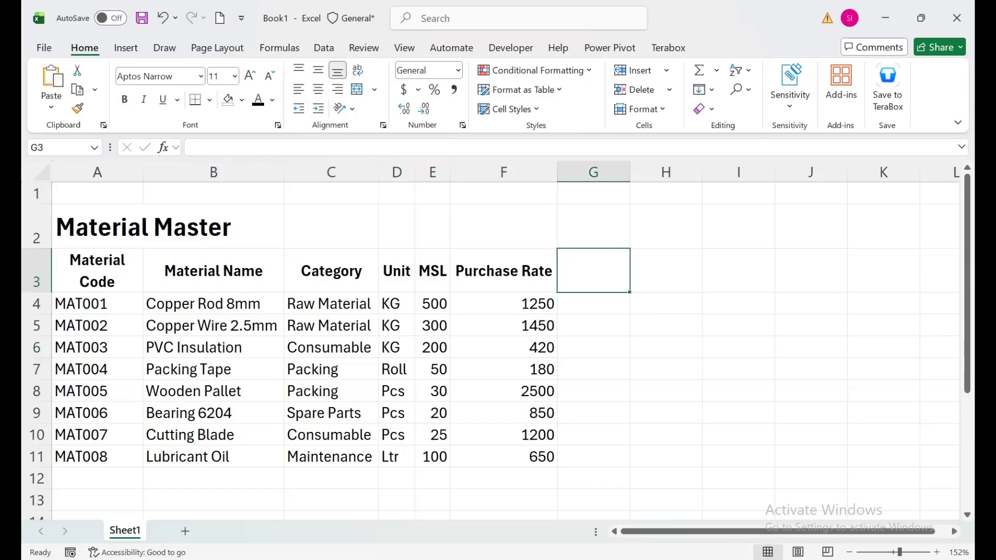
pyautogui.write('Stu')
pyautogui.press('BackSpace')
pyautogui.write('atus')
pyautogui.press('Tab')
pyautogui.write('Current Stcok')
pyautogui.press('Return')
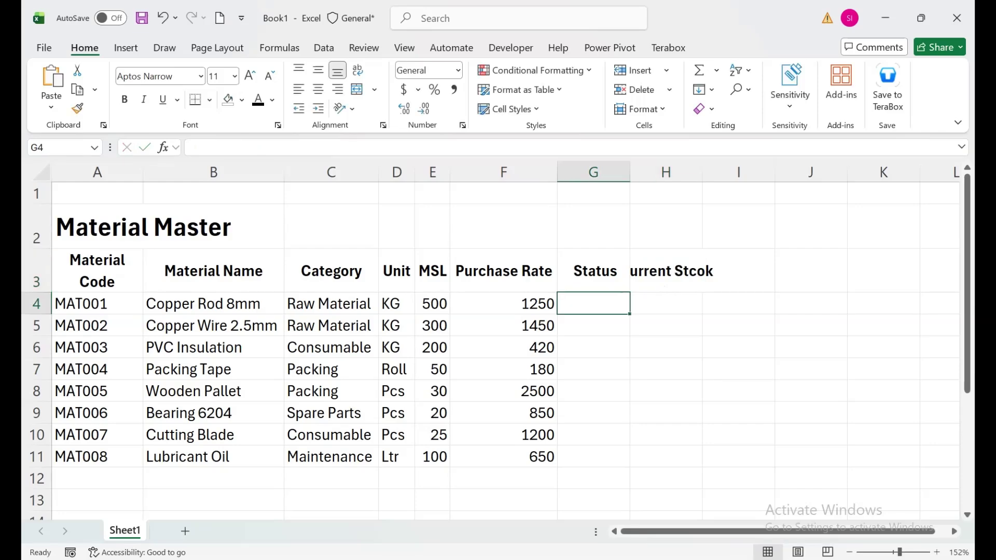
pyautogui.click(666, 271)
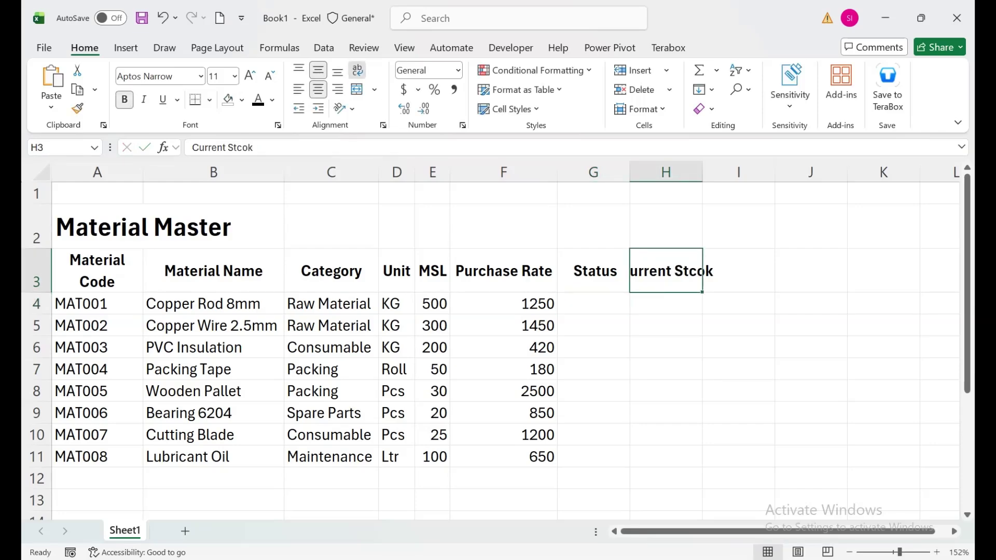
pyautogui.click(357, 70)
# - Enter "jan" in I2 above the headers "in" and "Out" in I3:J3, and merge and centre it across I2:J2
pyautogui.click(738, 271)
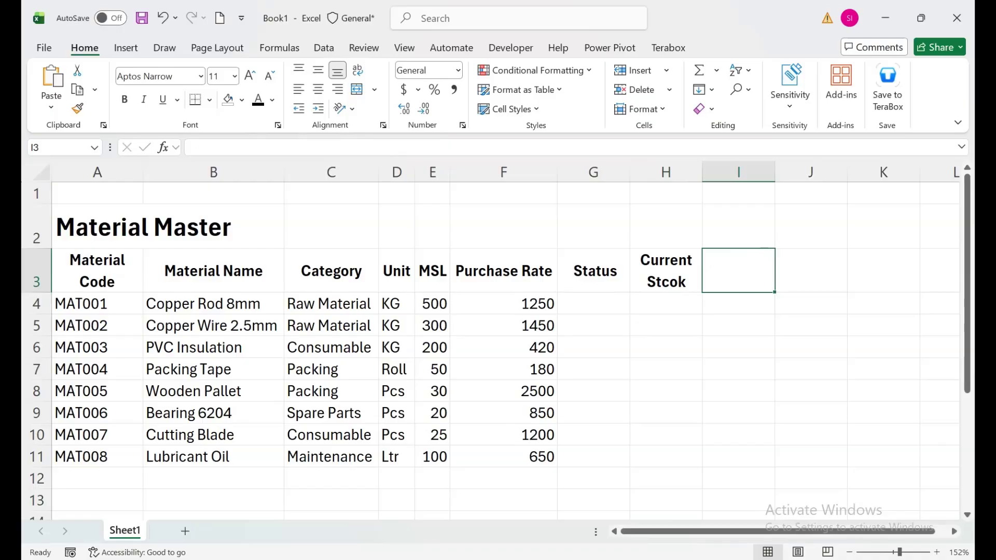
pyautogui.click(738, 226)
pyautogui.write('jan')
pyautogui.press('Tab')
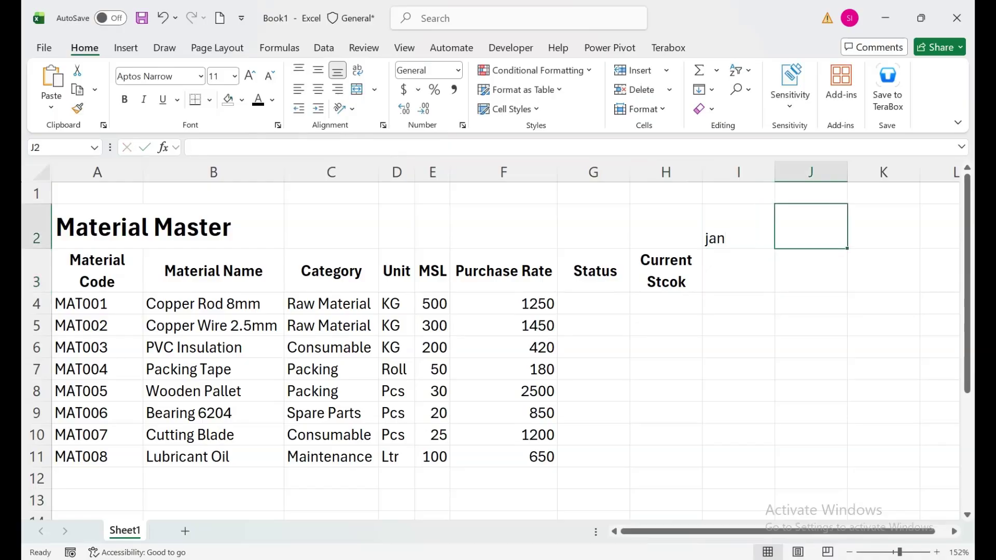
pyautogui.press('Return')
pyautogui.write('in')
pyautogui.press('Tab')
pyautogui.write('Out')
pyautogui.press('Tab')
pyautogui.moveTo(506, 226); pyautogui.dragTo(578, 227)
pyautogui.click(357, 89)
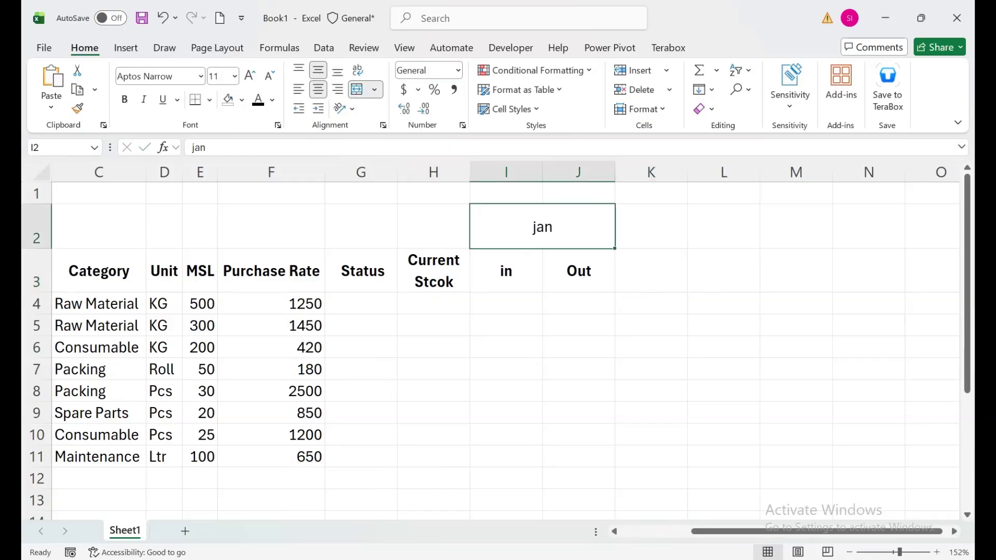
# - Make the jan header block in I2:J3 bold and autofill it across to dec in columns AE:AF
pyautogui.moveTo(506, 227); pyautogui.dragTo(506, 271)
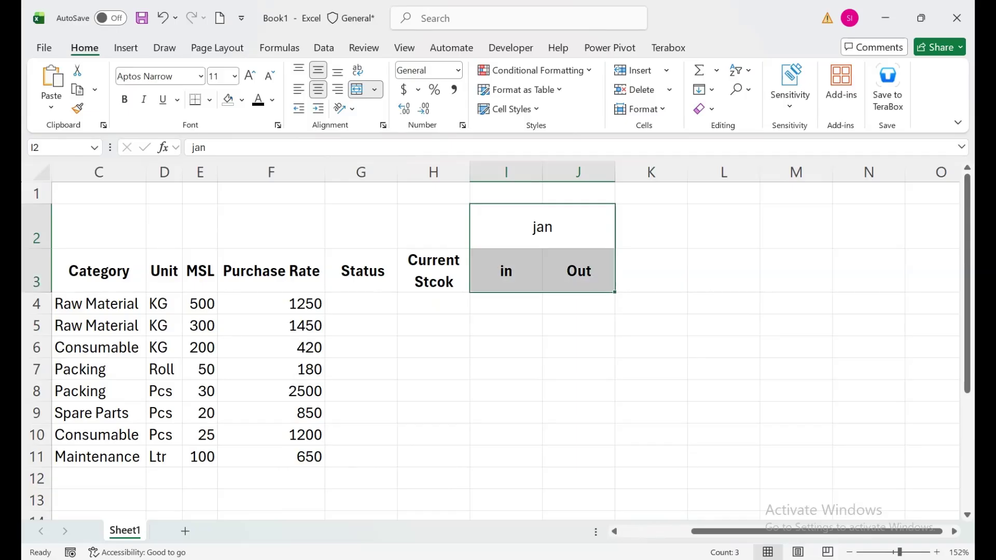
pyautogui.scroll(-3, 490, 340)
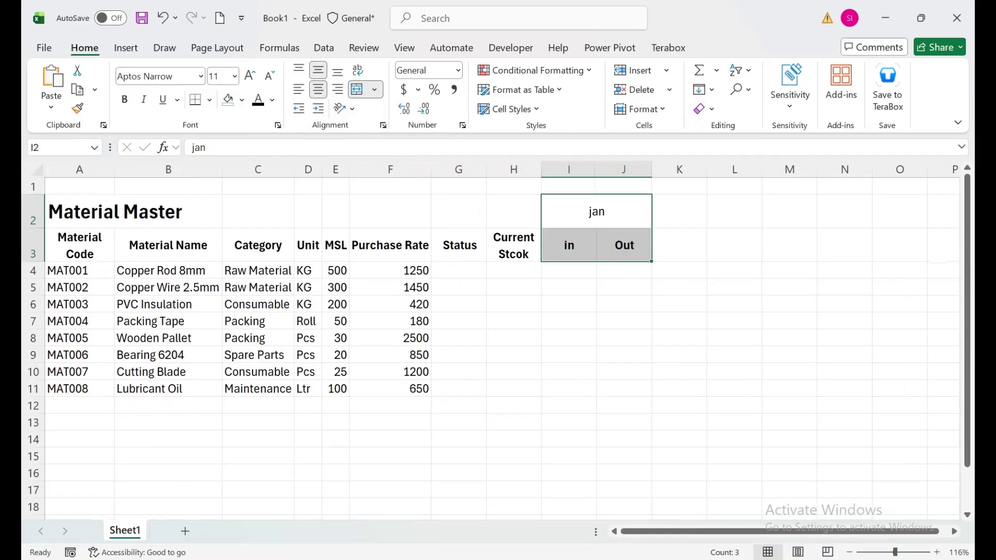
pyautogui.hotkey('ctrl', 'b')
pyautogui.moveTo(652, 262); pyautogui.dragTo(900, 262)
pyautogui.moveTo(431, 211); pyautogui.dragTo(430, 475)
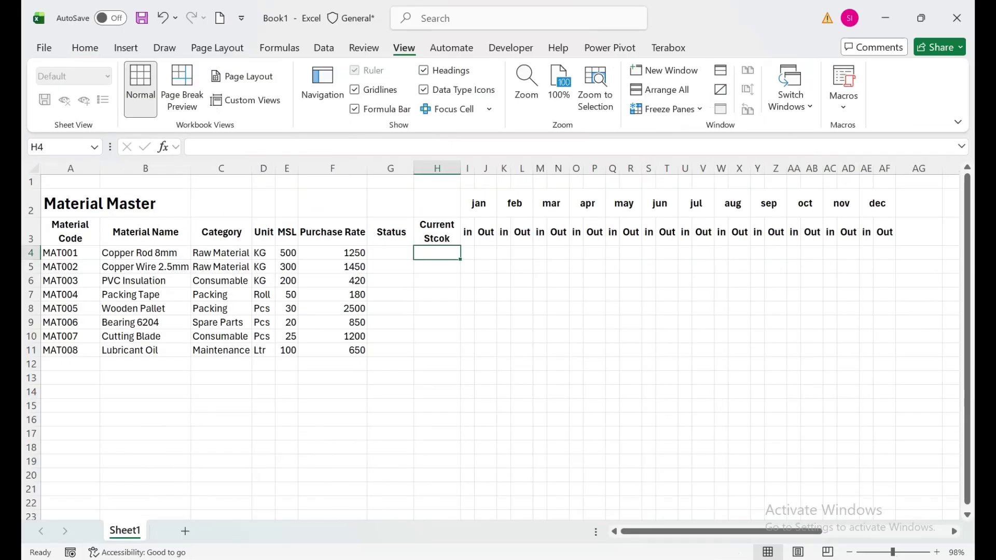
# - Rename Sheet1 as Inventory
pyautogui.doubleClick(111, 530)
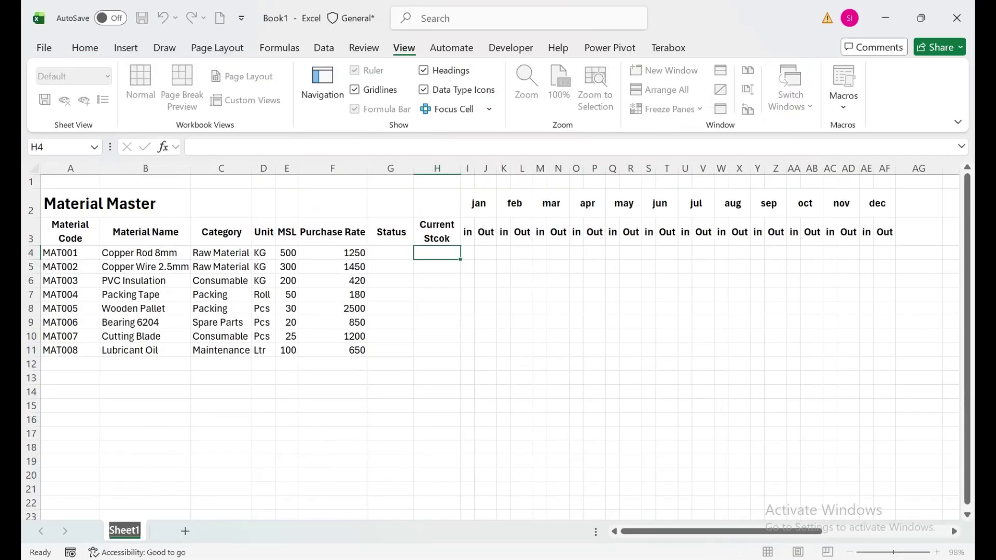
pyautogui.write('Inventory')
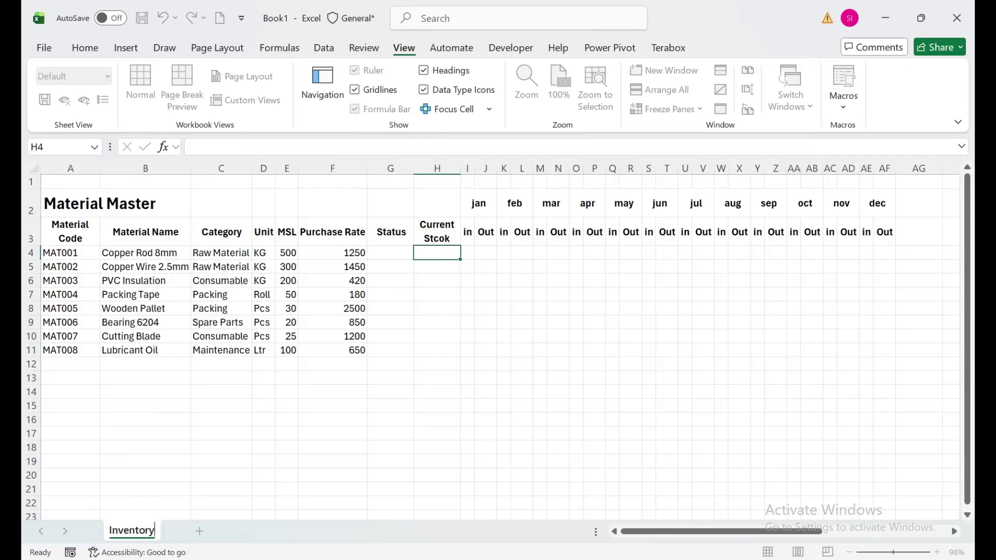
pyautogui.press('Return')
# - Add a new worksheet and name it Transaction
pyautogui.click(199, 532)
pyautogui.doubleClick(199, 532)
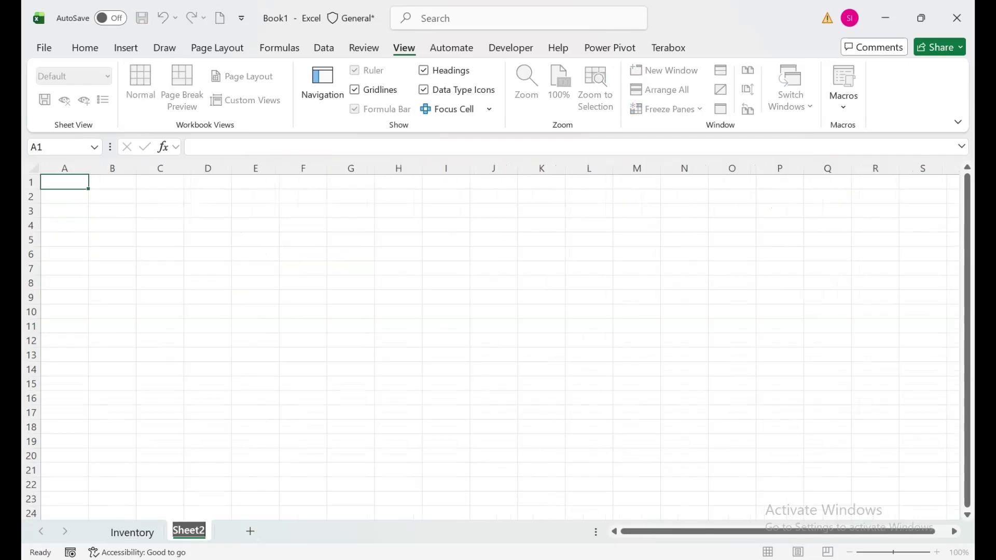
pyautogui.write('Transaction')
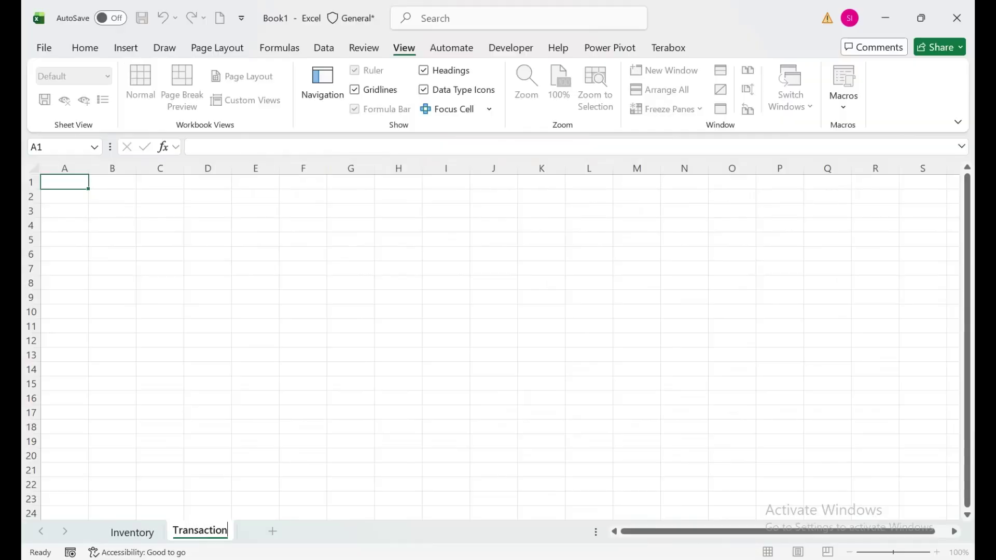
pyautogui.click(637, 297)
pyautogui.moveTo(894, 552); pyautogui.dragTo(905, 552)
# - Examine the Store Transaction Sheet's columns from Date and Voucher No to Department and Remarks
pyautogui.click(104, 229)
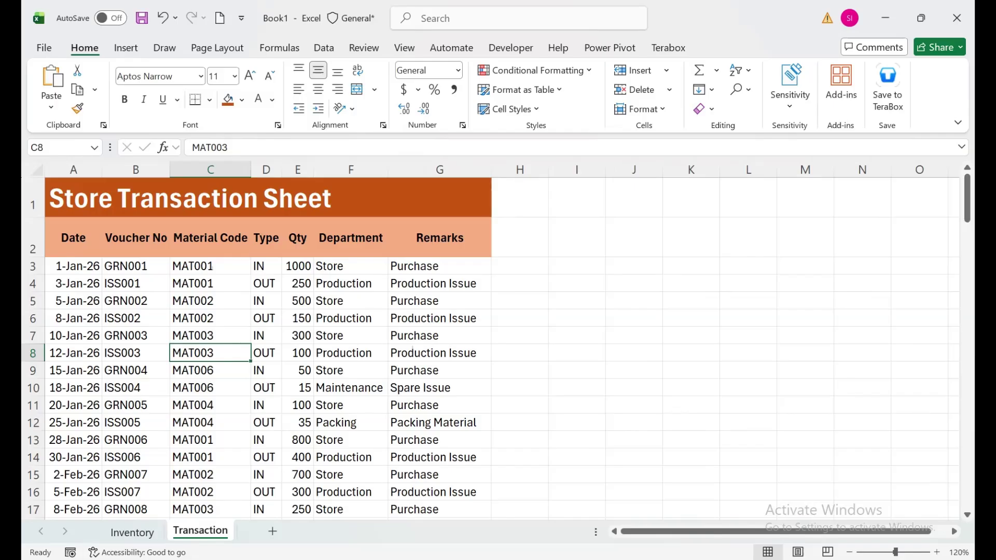
pyautogui.moveTo(136, 238); pyautogui.dragTo(136, 353)
pyautogui.moveTo(211, 238); pyautogui.dragTo(210, 336)
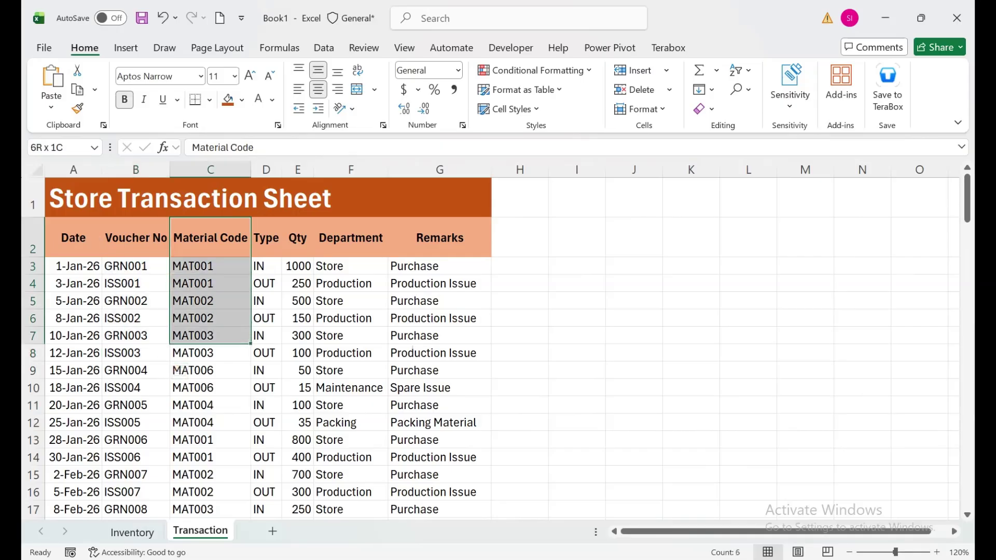
pyautogui.moveTo(266, 238); pyautogui.dragTo(266, 335)
pyautogui.moveTo(298, 238); pyautogui.dragTo(297, 284)
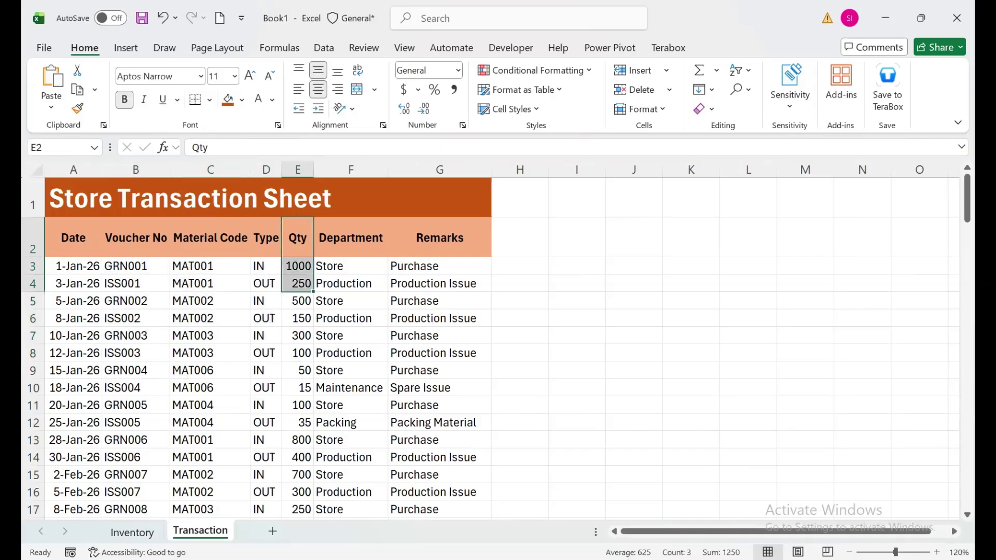
pyautogui.click(73, 284)
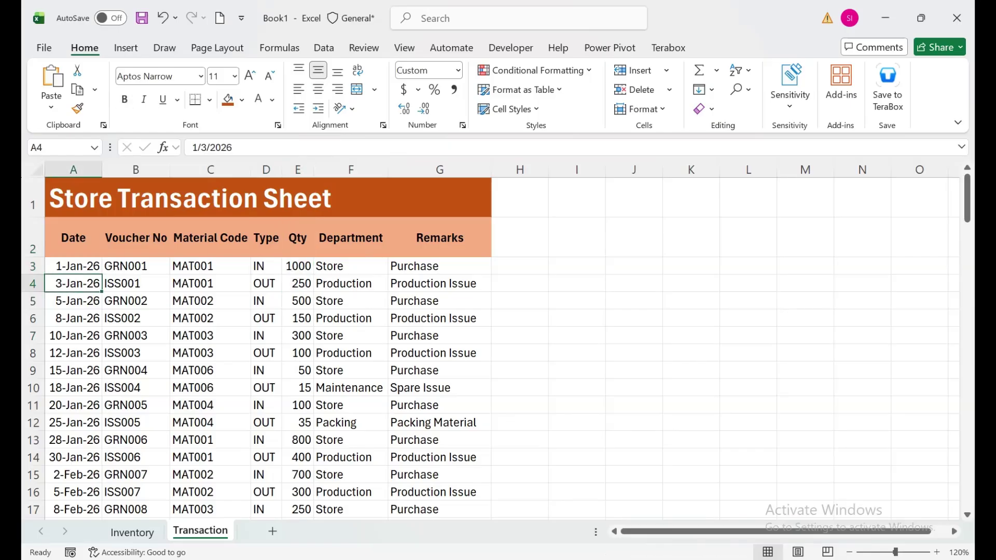
pyautogui.moveTo(351, 238); pyautogui.dragTo(351, 353)
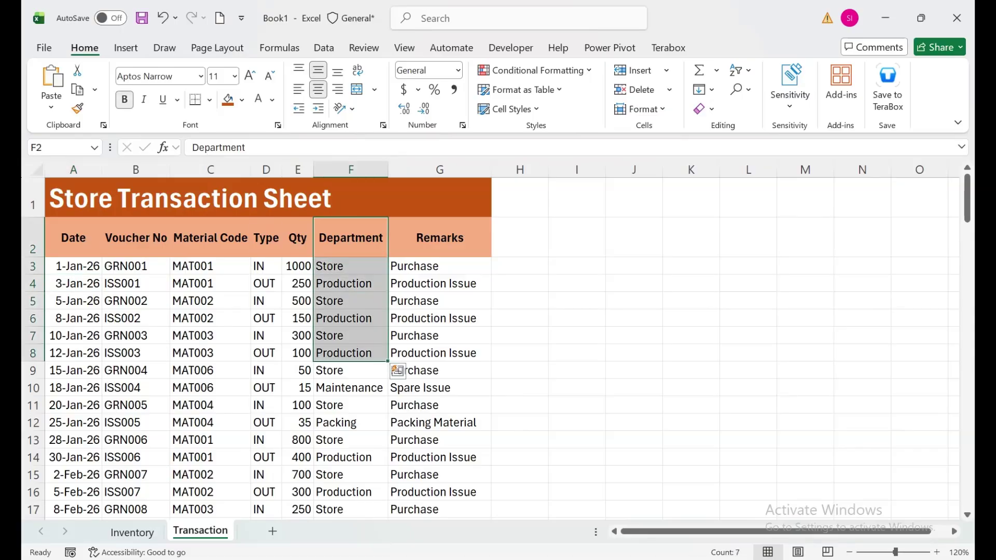
pyautogui.click(439, 266)
pyautogui.click(439, 284)
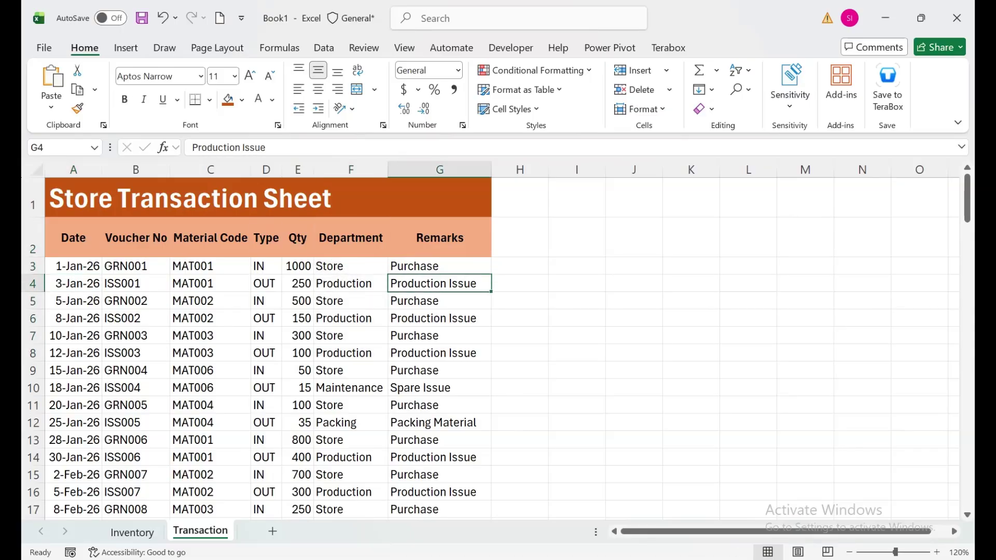
pyautogui.click(439, 301)
# - Look through the transaction rows down the Department column and return to the first date entries
pyautogui.moveTo(351, 283); pyautogui.dragTo(351, 514)
pyautogui.hotkey('shift', 'Down')
pyautogui.hotkey('shift', 'Down')
pyautogui.hotkey('shift', 'Down')
pyautogui.hotkey('shift', 'Down')
pyautogui.hotkey('shift', 'Down')
pyautogui.hotkey('shift', 'Down')
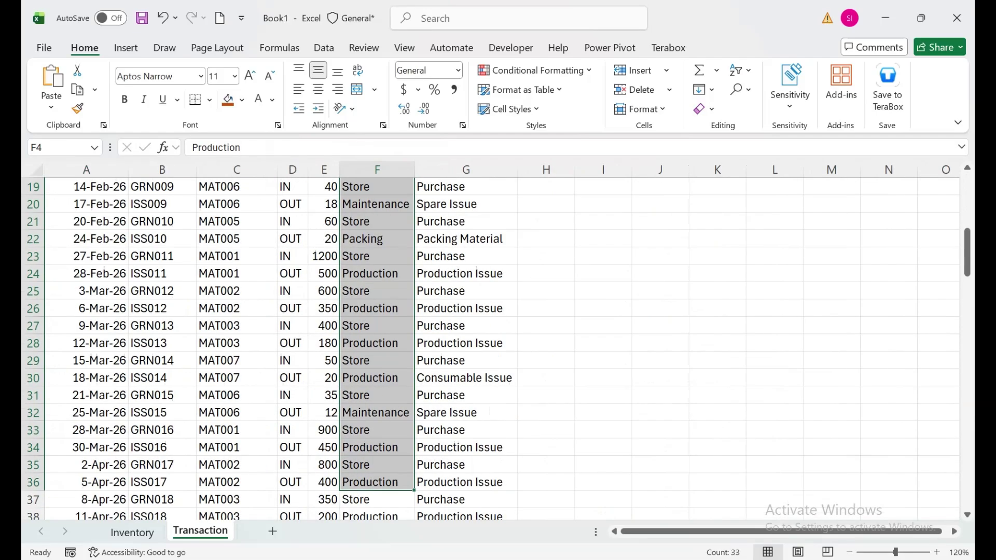
pyautogui.hotkey('ctrl', 'Up')
pyautogui.hotkey('ctrl', 'Up')
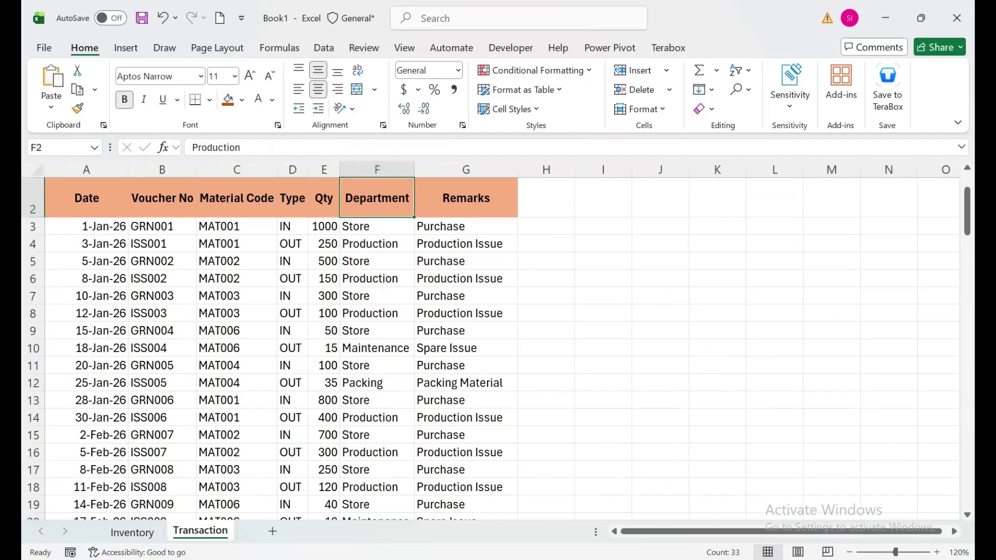
pyautogui.click(86, 283)
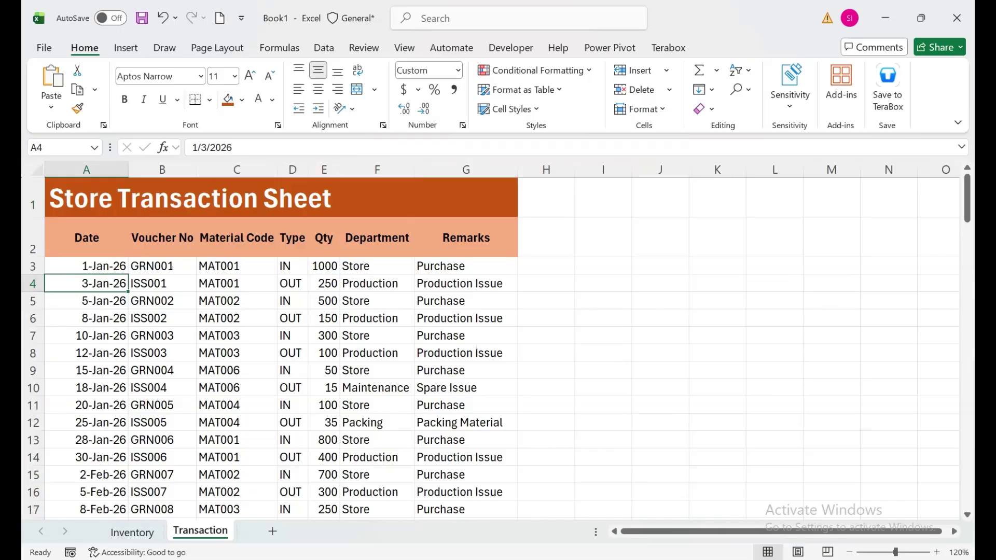
# - Compare the Inventory sheet's Current Stcok and monthly IN/OUT columns with the entries on the Transaction sheet
pyautogui.click(132, 532)
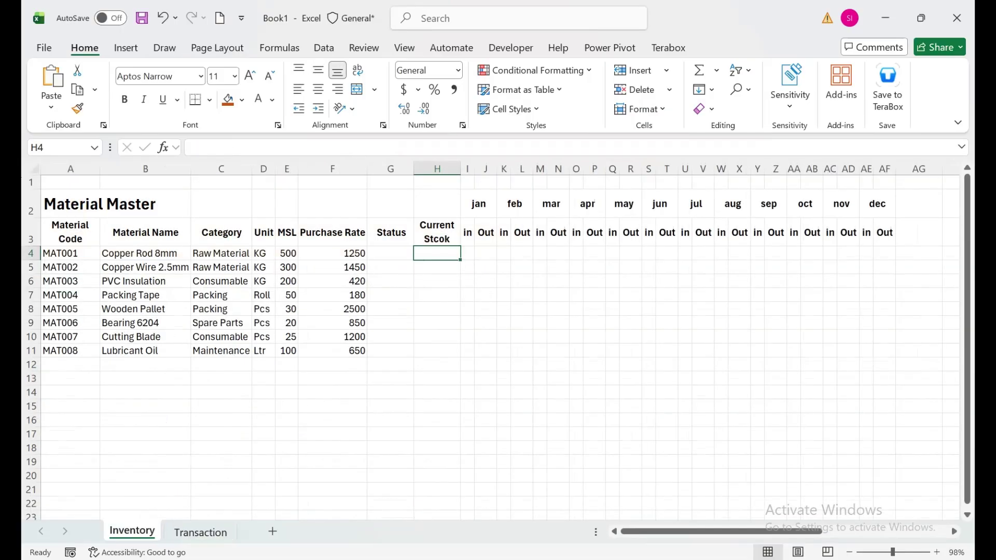
pyautogui.click(200, 532)
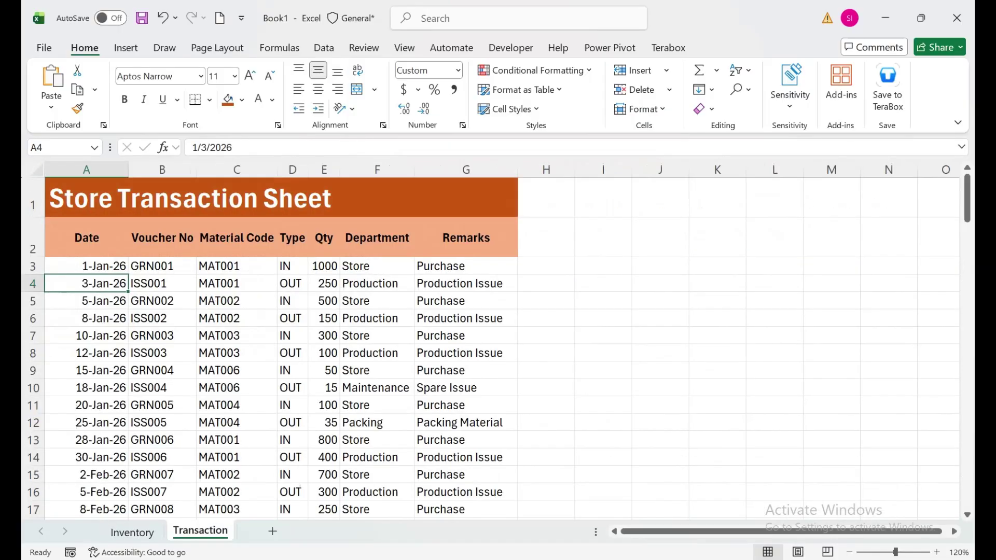
pyautogui.click(132, 533)
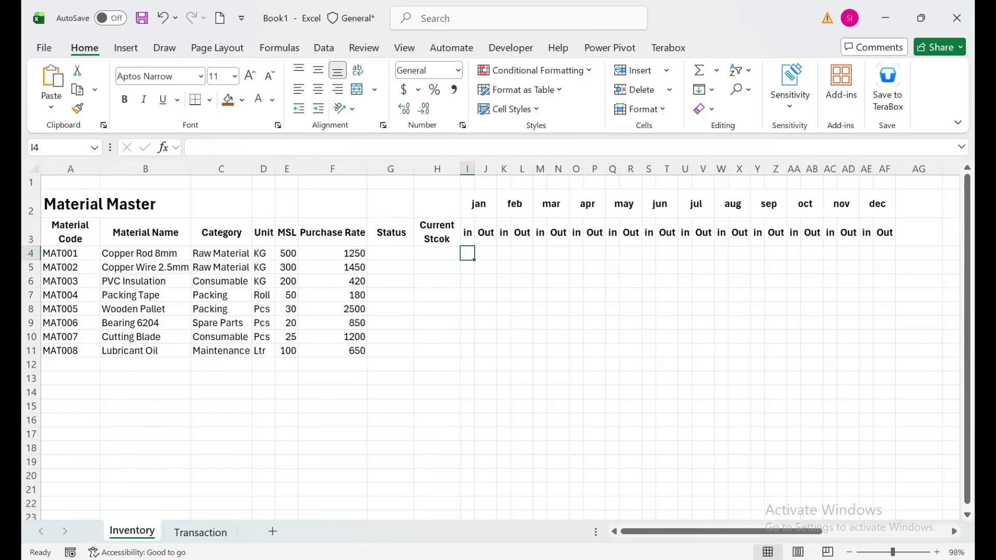
pyautogui.moveTo(437, 254); pyautogui.dragTo(437, 353)
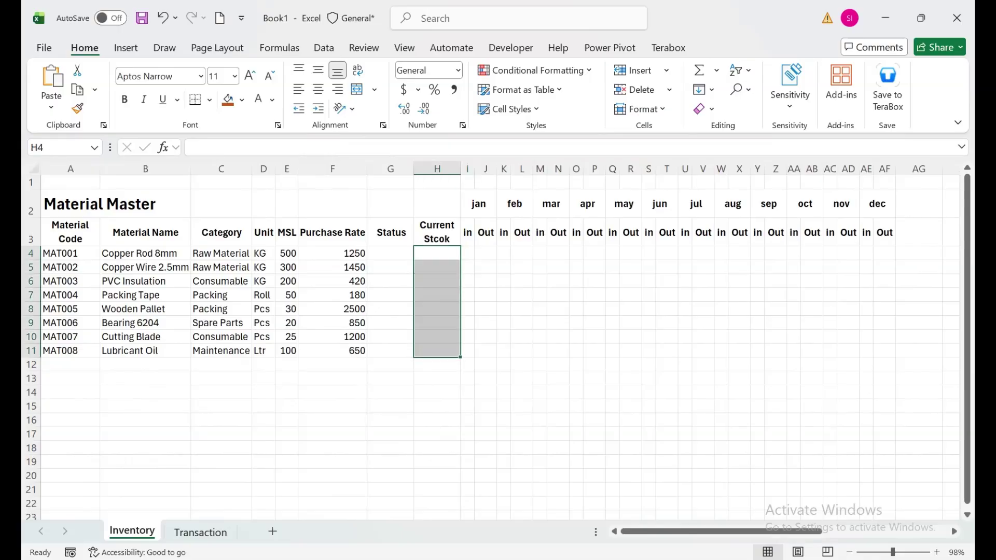
pyautogui.click(485, 253)
pyautogui.click(467, 253)
pyautogui.hotkey('ctrl', 'pagedown')
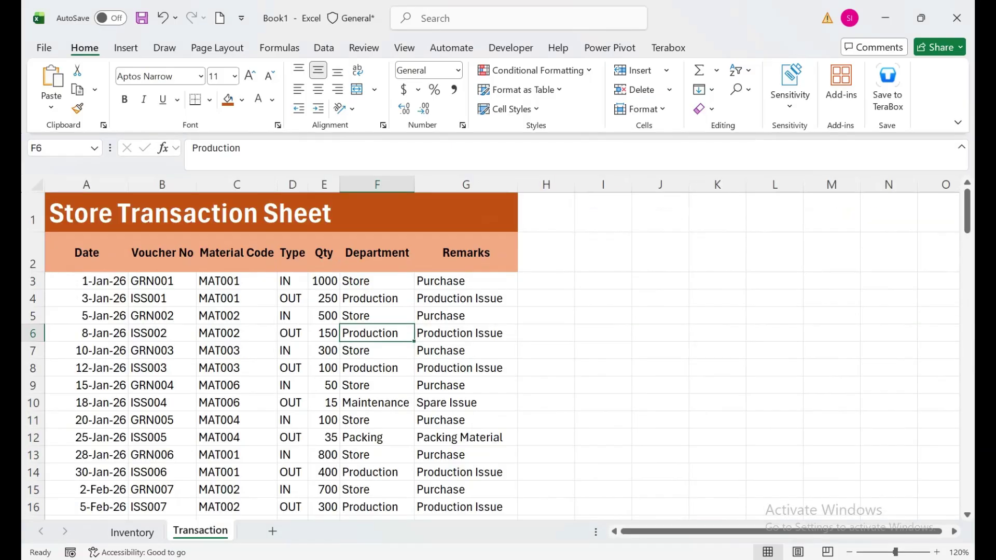
pyautogui.hotkey('ctrl', 'pageup')
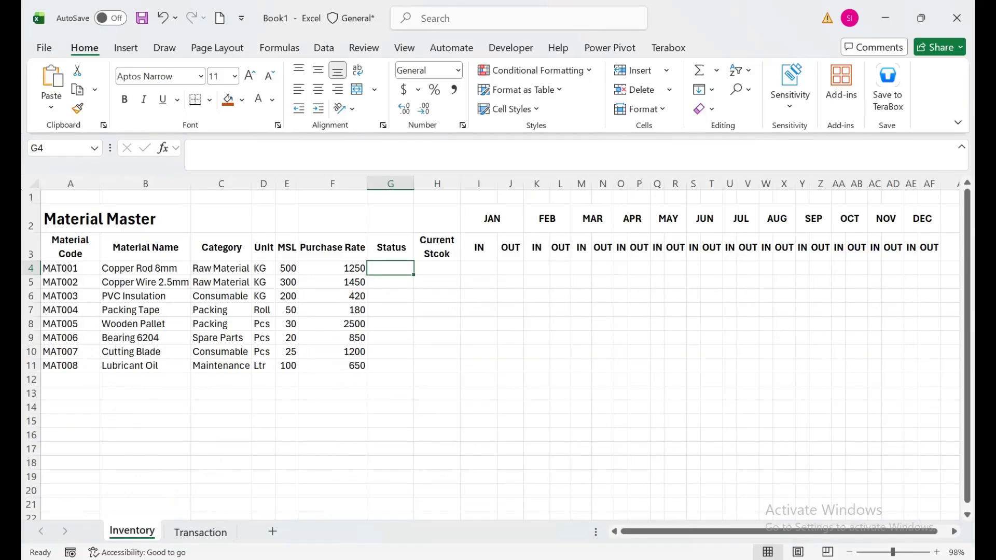
pyautogui.hotkey('ctrl', 'pagedown')
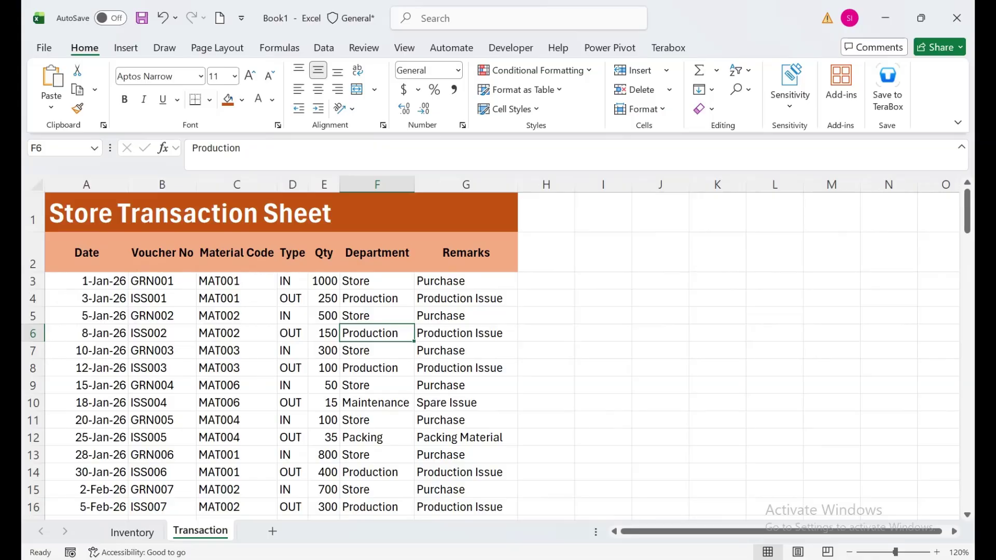
pyautogui.click(131, 532)
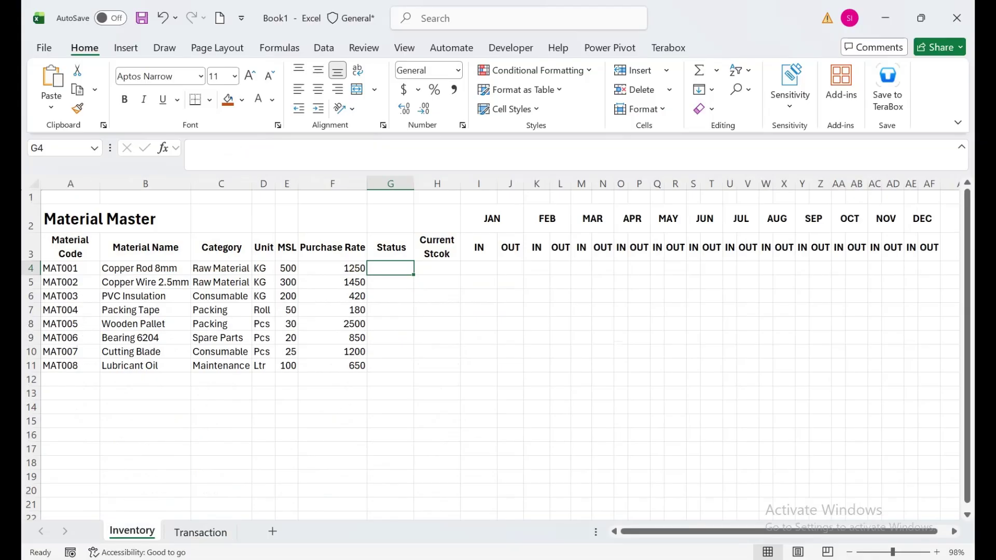
pyautogui.click(492, 218)
pyautogui.click(547, 218)
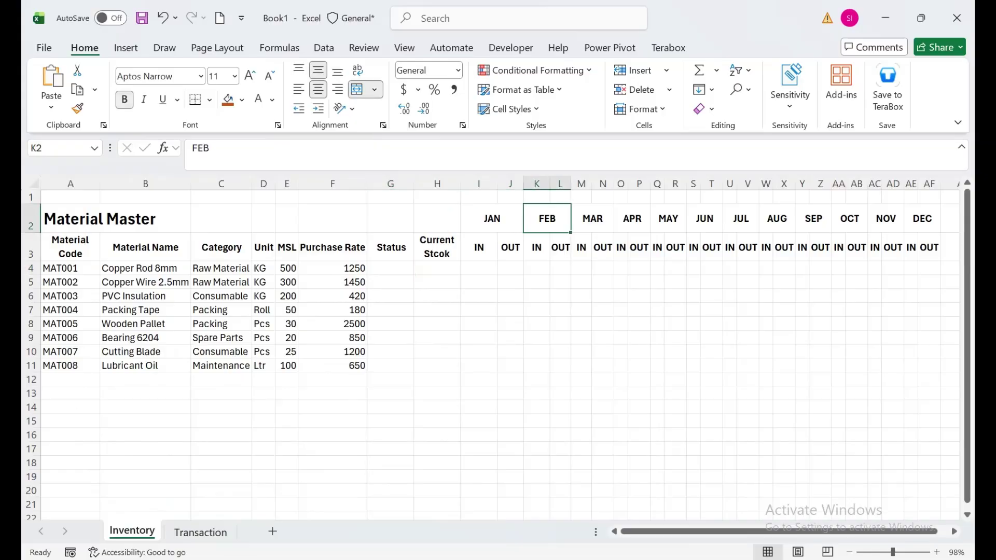
# - Begin a SUMIFS formula in cell I4, the JAN IN quantity of the first material
pyautogui.moveTo(478, 268); pyautogui.dragTo(510, 366)
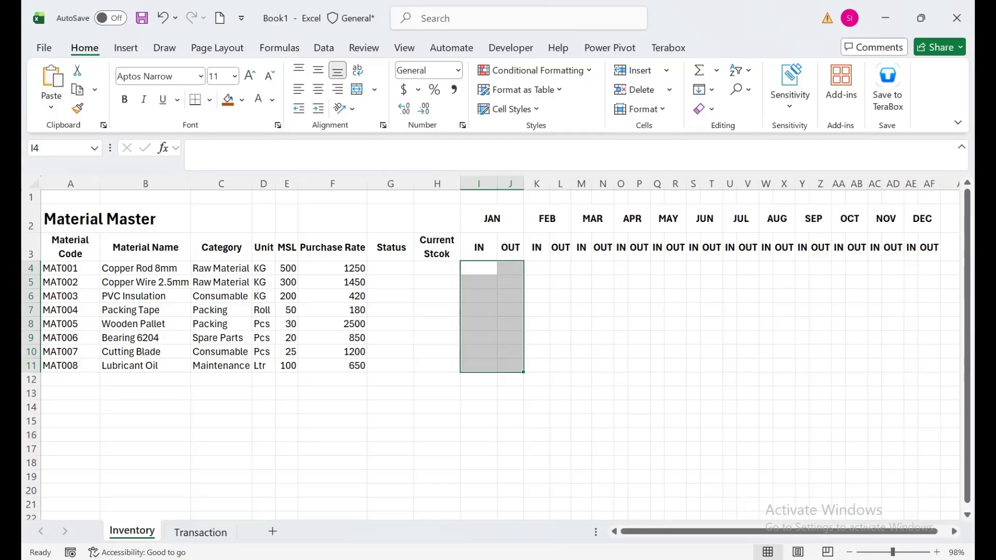
pyautogui.click(479, 267)
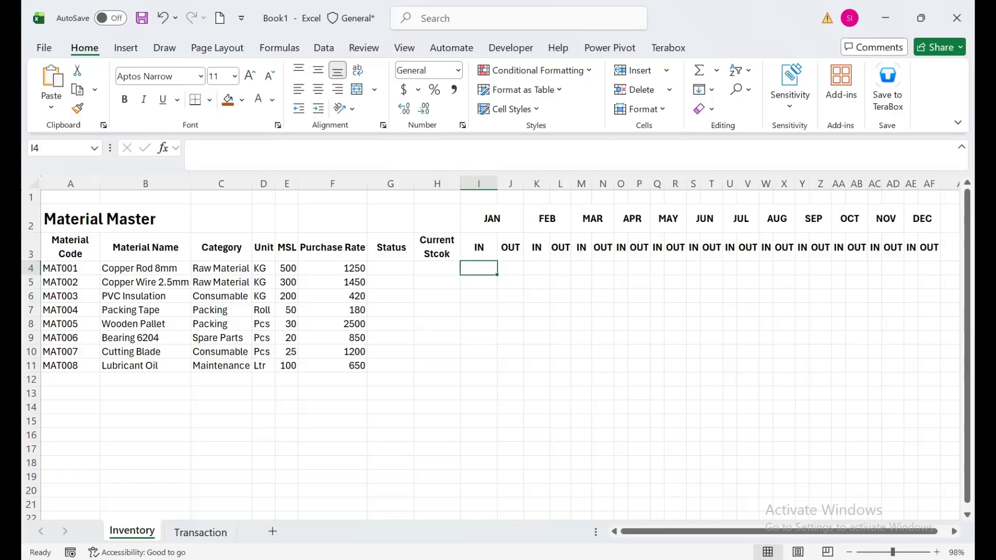
pyautogui.write('=SUMIF')
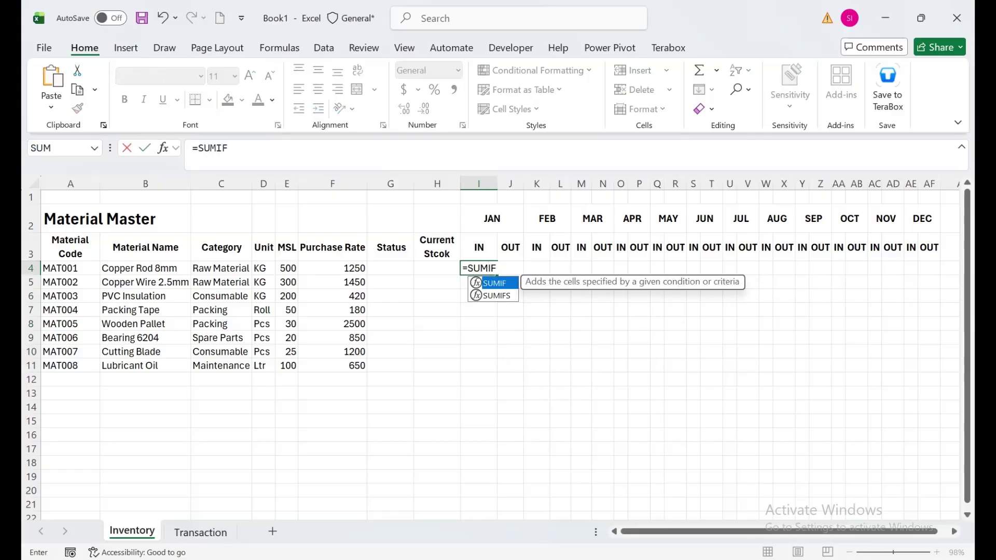
pyautogui.write('S(')
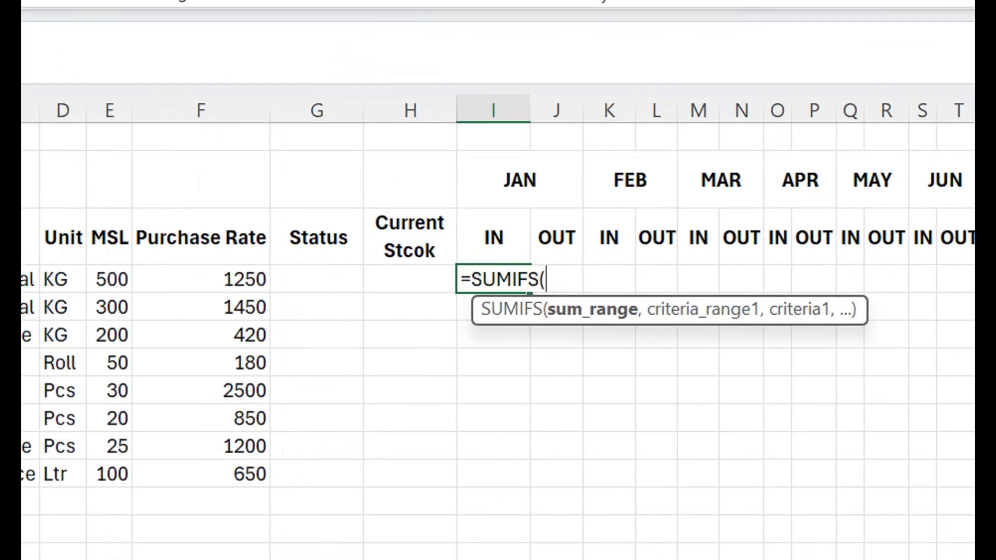
pyautogui.press('BackSpace')
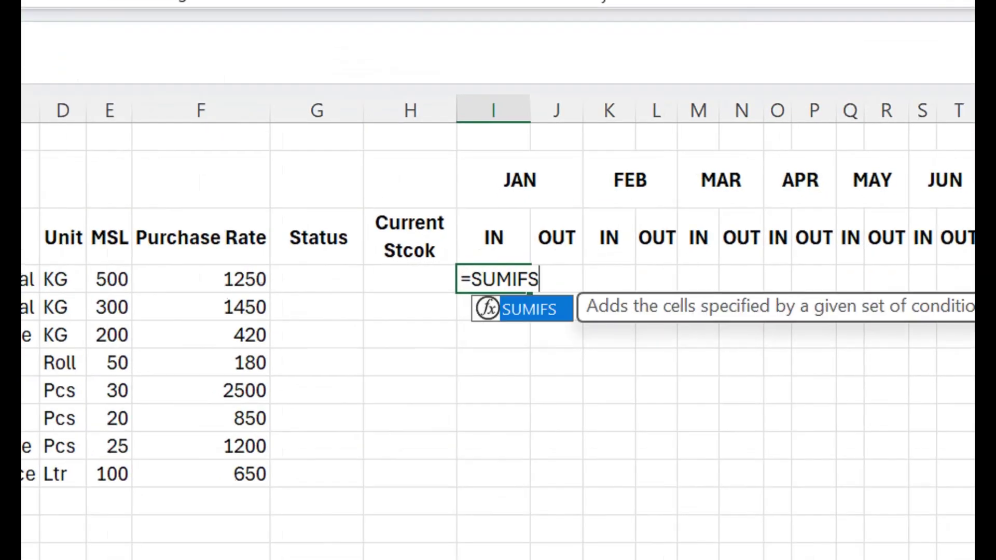
pyautogui.press('BackSpace')
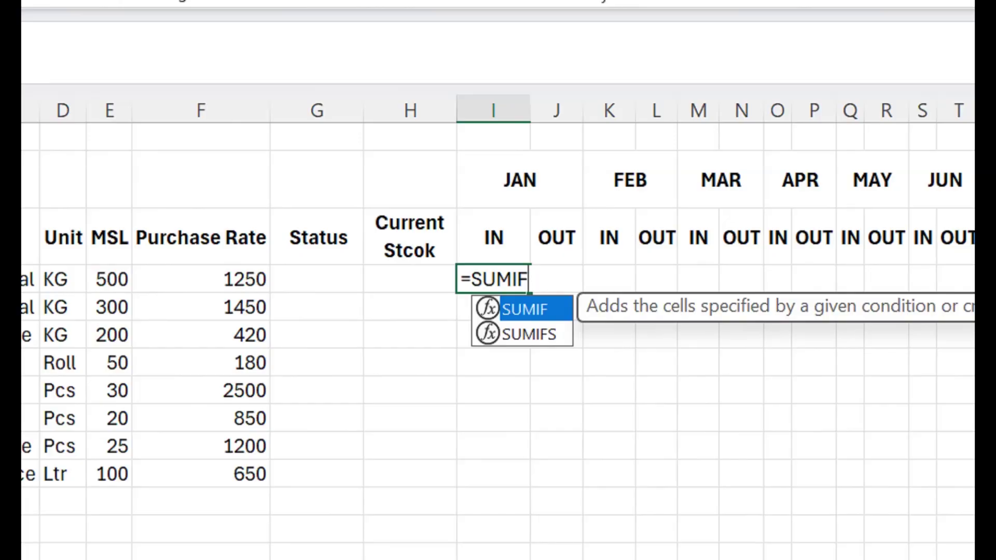
pyautogui.write('(')
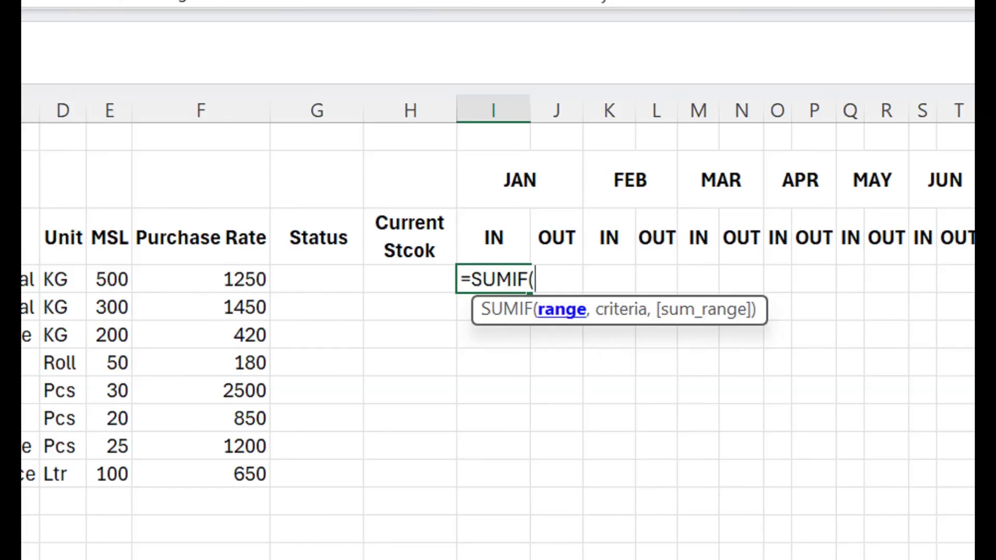
pyautogui.press('BackSpace')
pyautogui.press('Down')
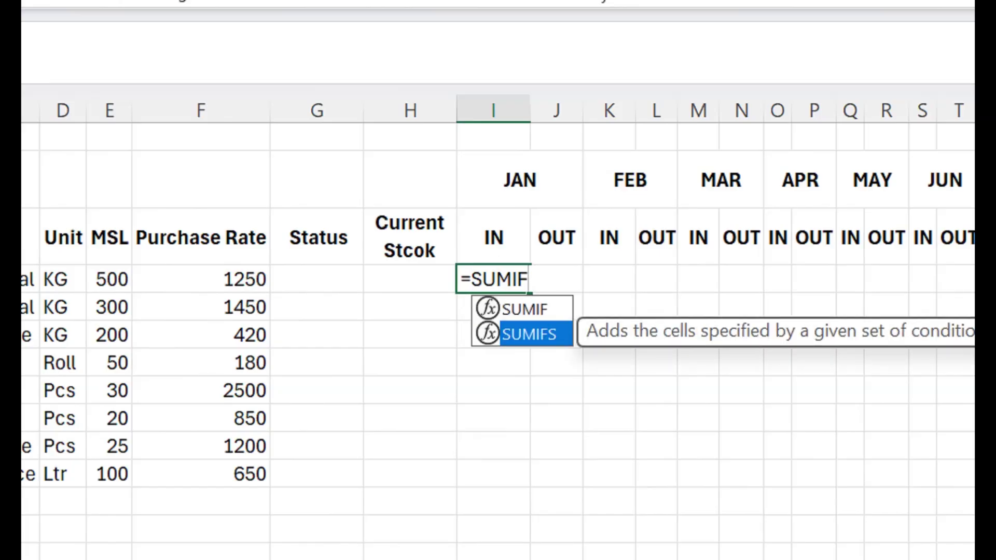
pyautogui.press('Tab')
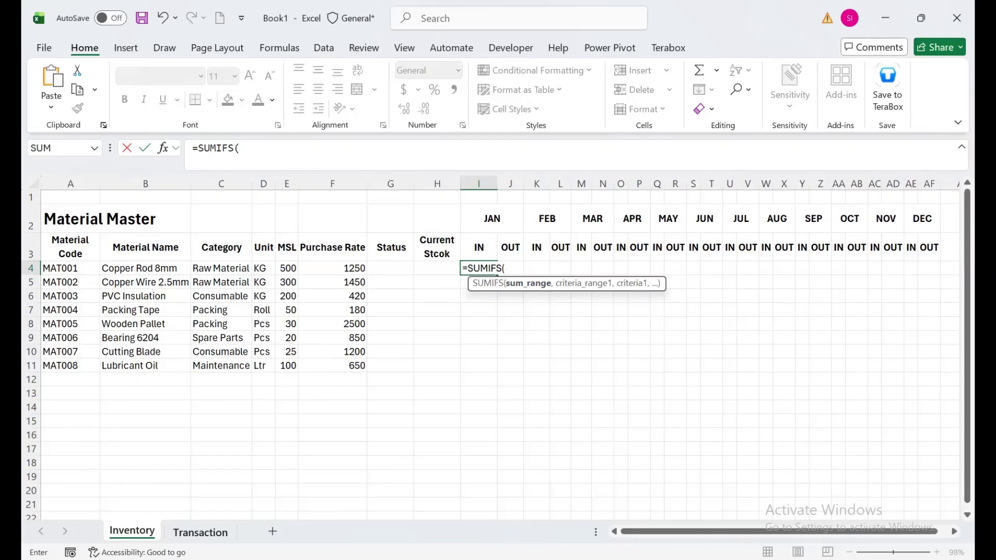
# - Set the formula's sum range to the Transaction sheet's Qty column as the absolute reference $E:$E
pyautogui.click(200, 533)
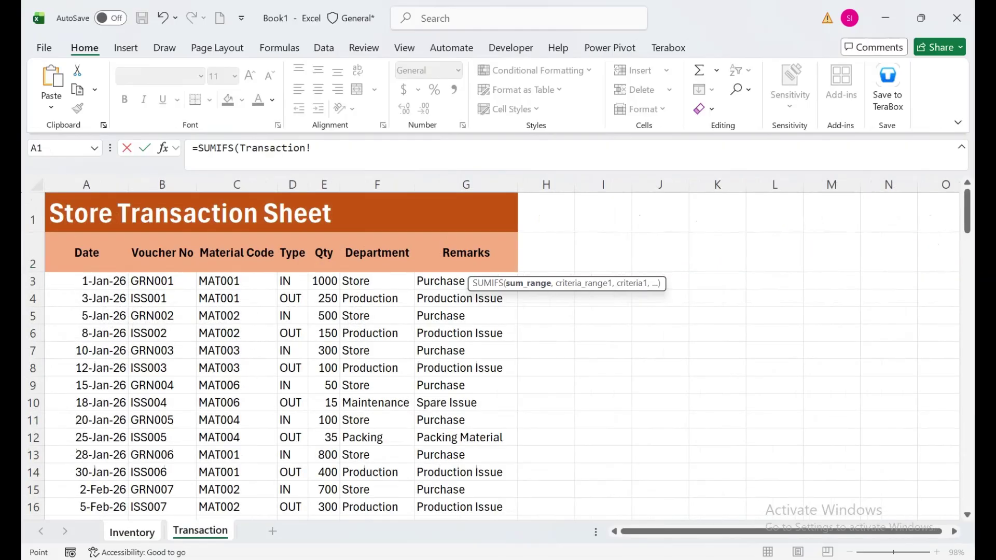
pyautogui.moveTo(968, 210)
pyautogui.mouseDown()
pyautogui.moveTo(967, 477)
pyautogui.moveTo(967, 210)
pyautogui.mouseUp()
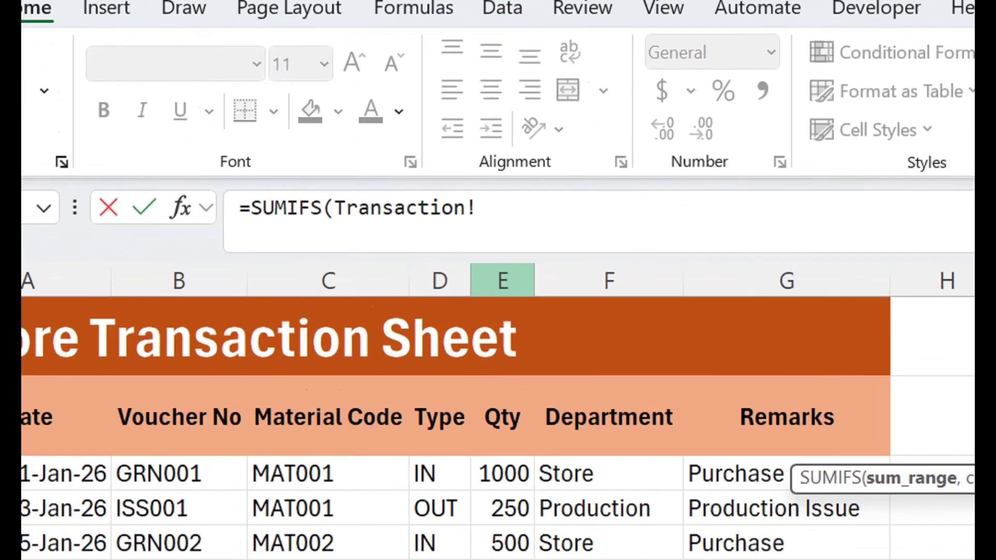
pyautogui.click(324, 184)
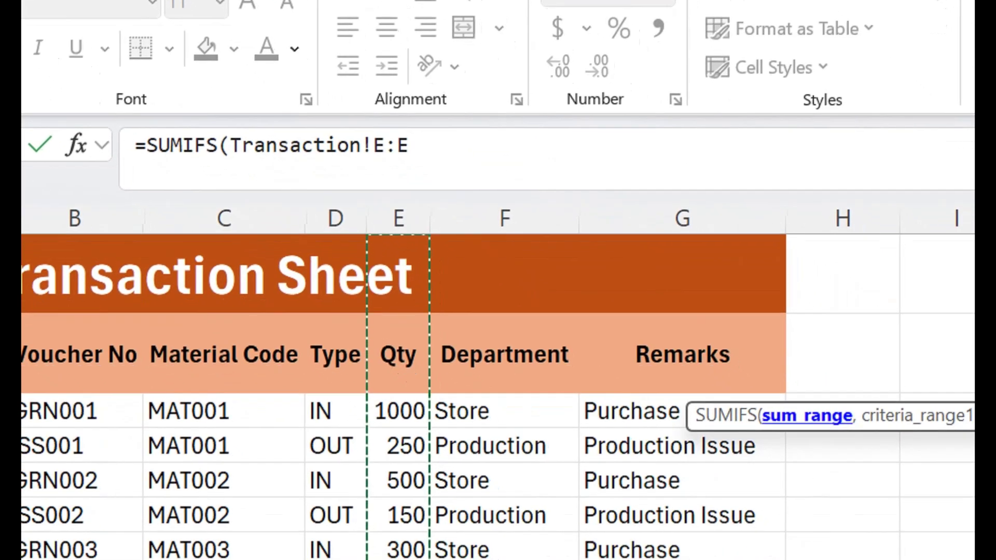
pyautogui.press('F4')
pyautogui.write(',')
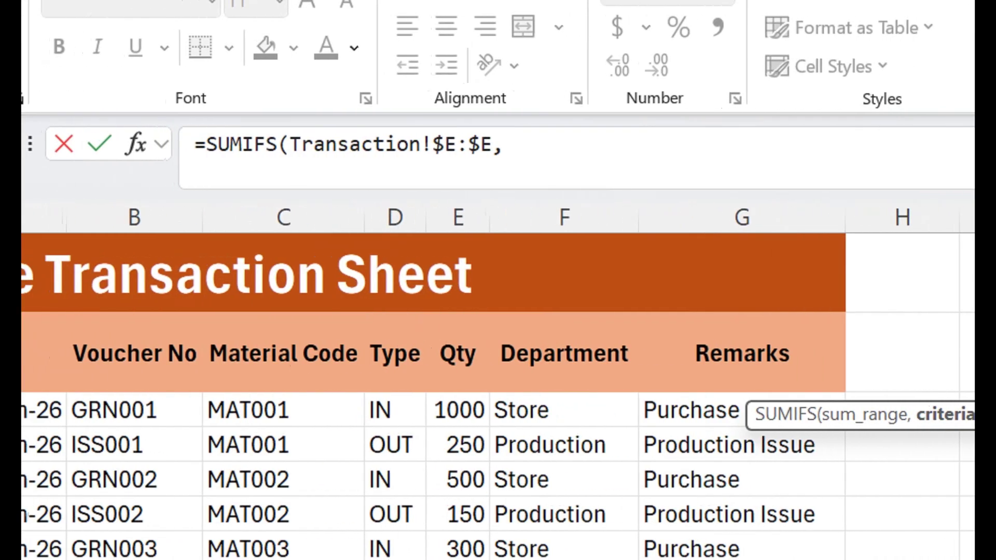
# - Add the first criteria pair, matching the Material Code column Transaction!$C:$C to the material code in Inventory!$A4
pyautogui.click(283, 216)
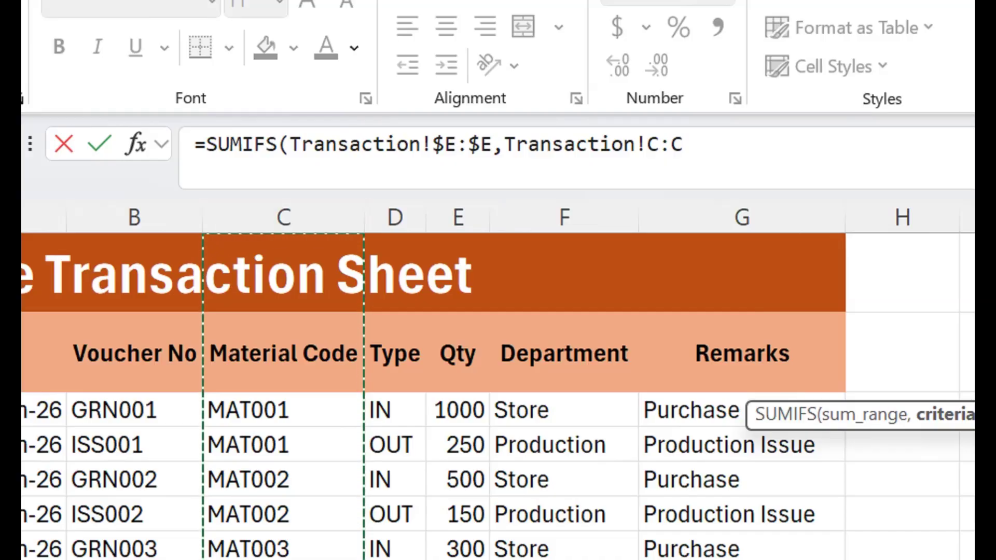
pyautogui.press('F4')
pyautogui.write(',')
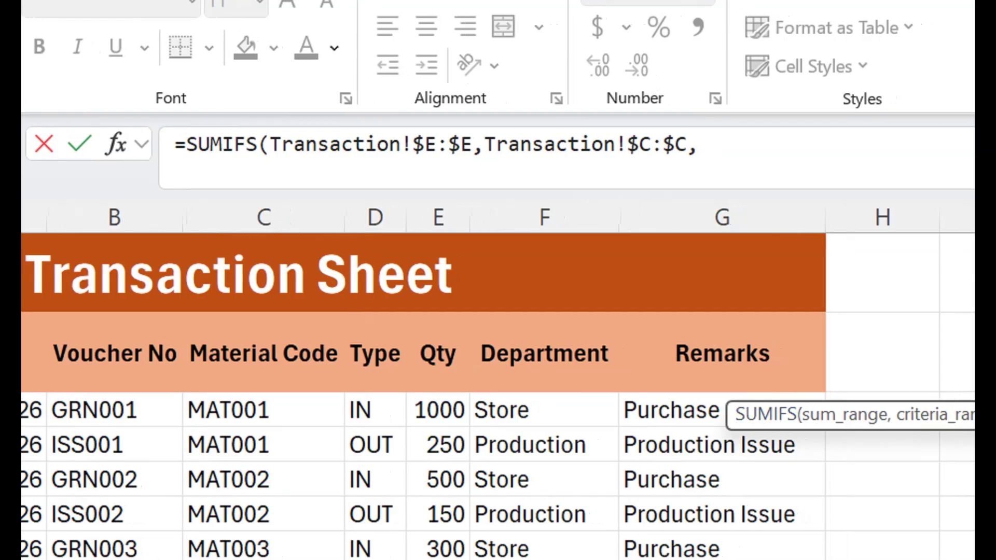
pyautogui.moveTo(768, 415); pyautogui.dragTo(353, 269)
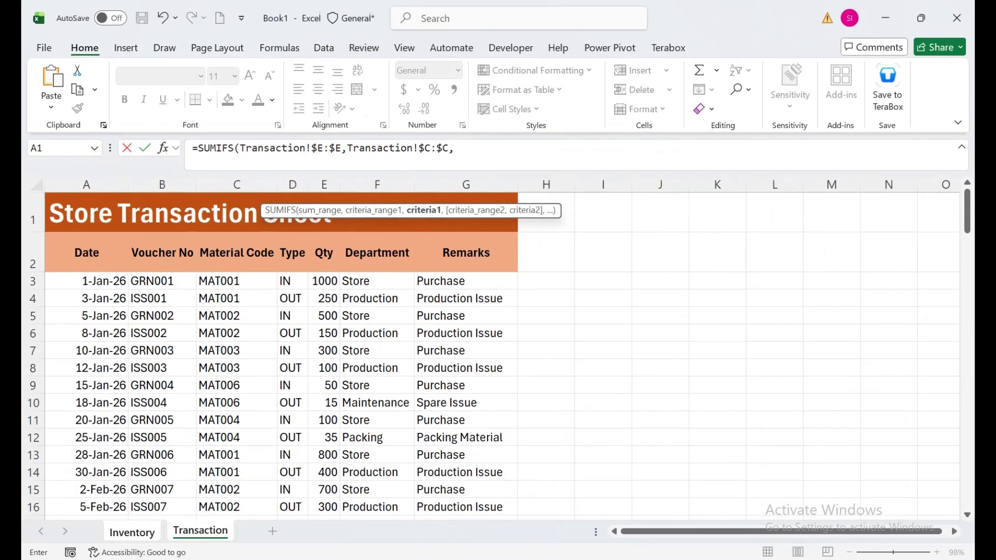
pyautogui.hotkey('ctrl', 'pageup')
pyautogui.click(70, 268)
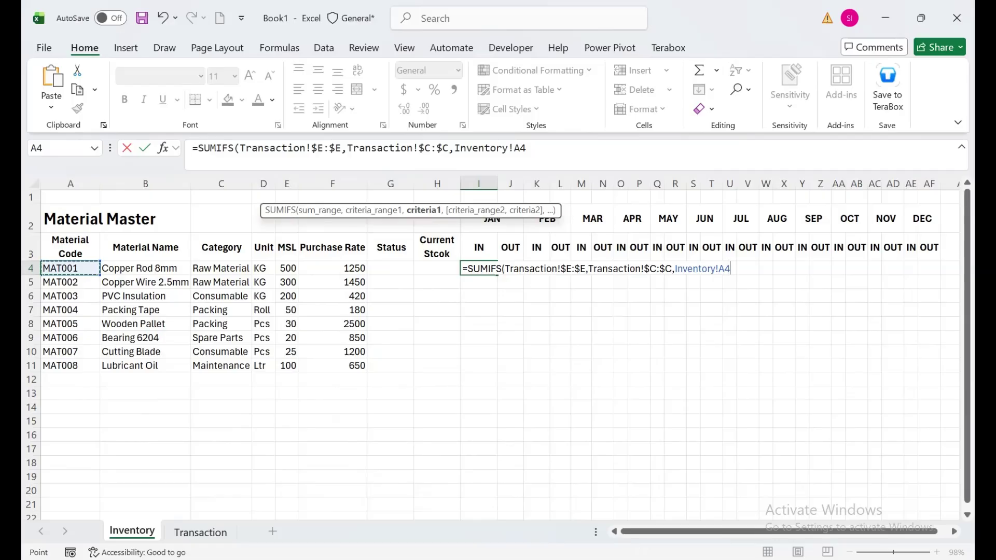
pyautogui.press('F4')
pyautogui.press('F4')
pyautogui.press('F4')
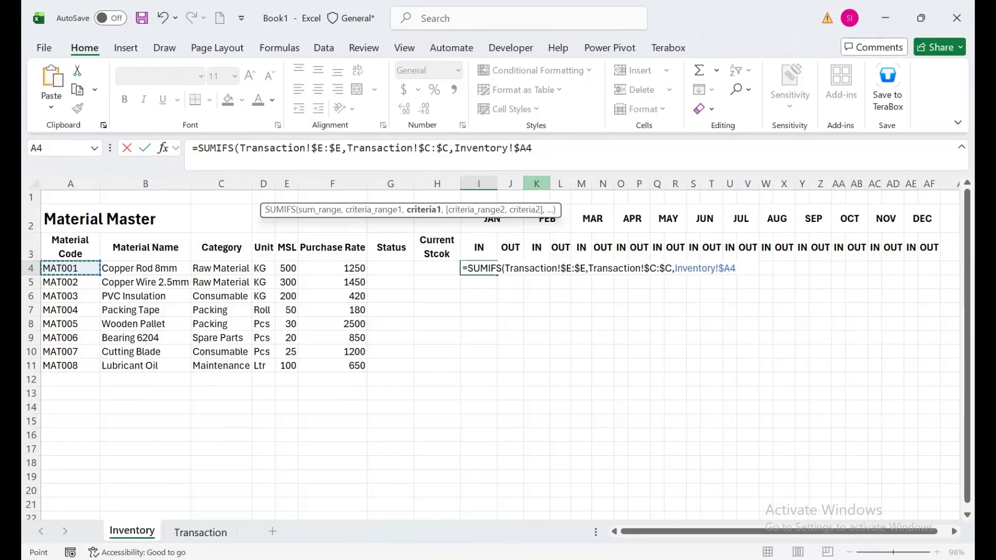
pyautogui.write(',')
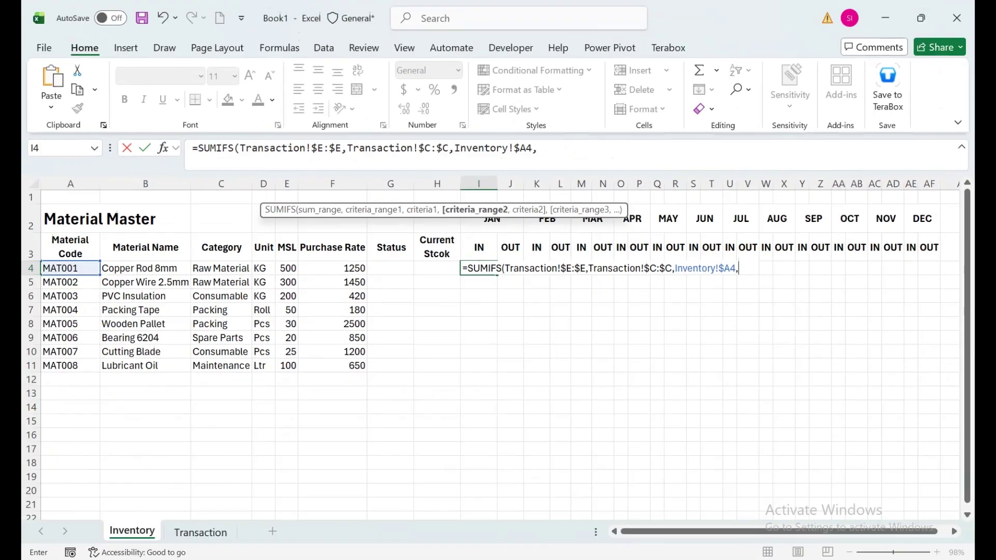
# - Add the second criteria pair, matching the Type column Transaction!$D:$D to the IN heading referenced as Inventory!I$3
pyautogui.write('Inventory!')
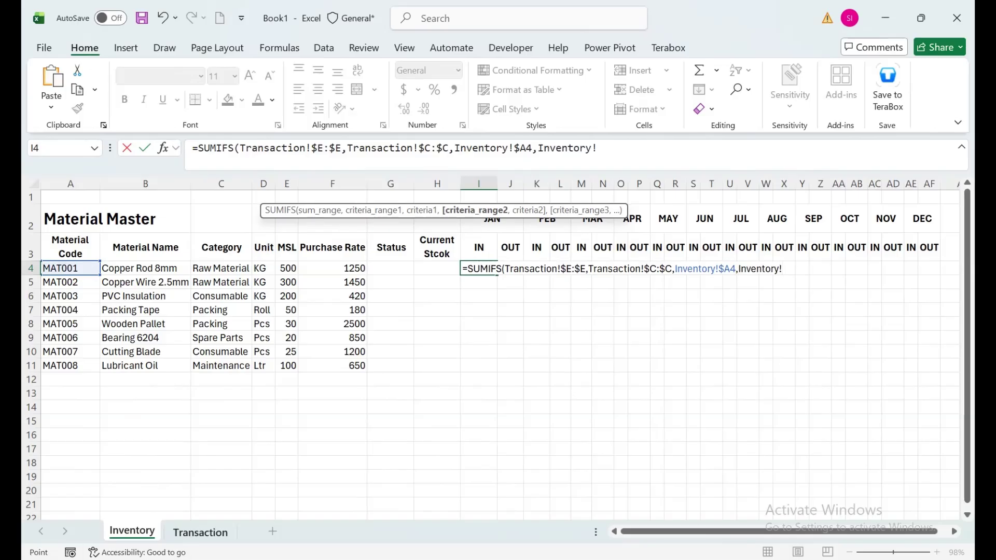
pyautogui.click(200, 533)
pyautogui.click(292, 185)
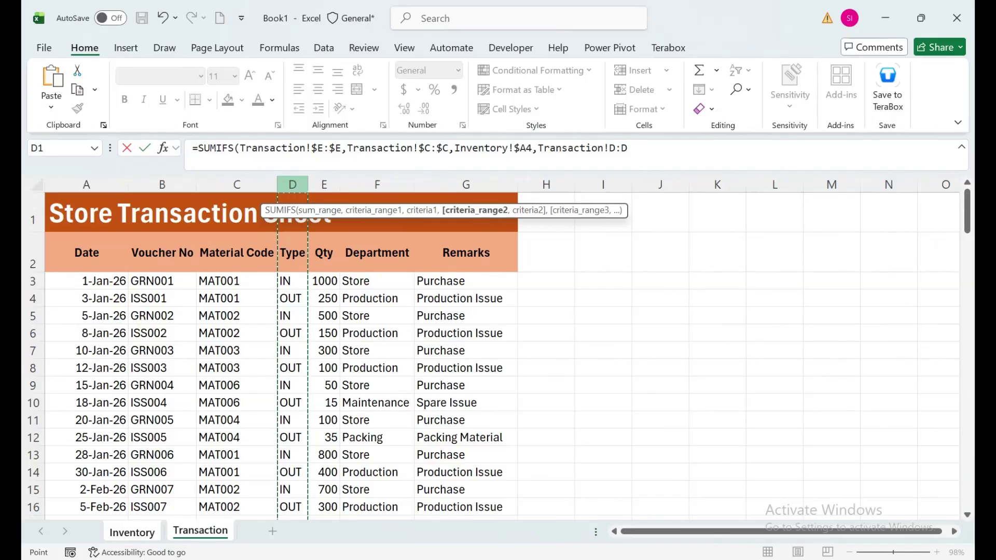
pyautogui.press('F4')
pyautogui.write(',')
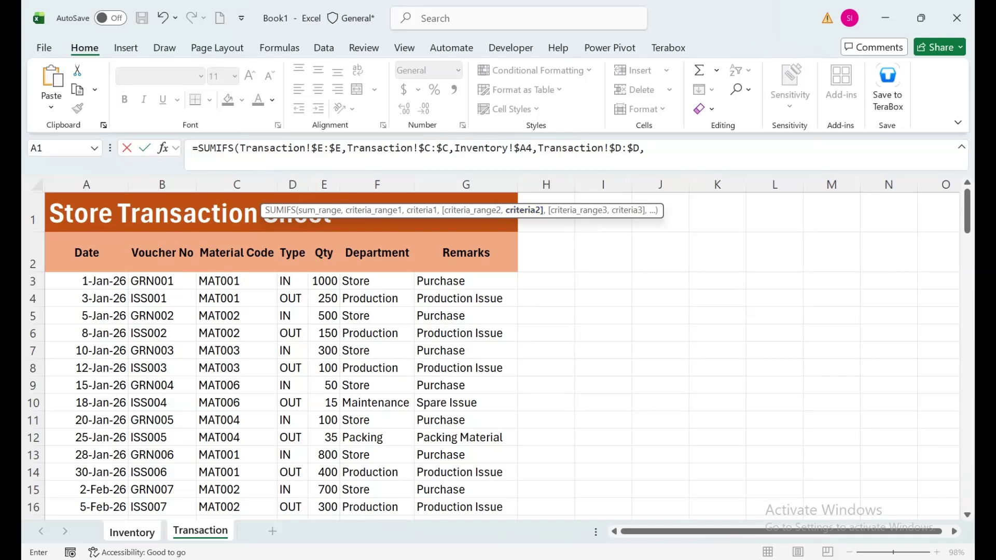
pyautogui.hotkey('ctrl', 'pageup')
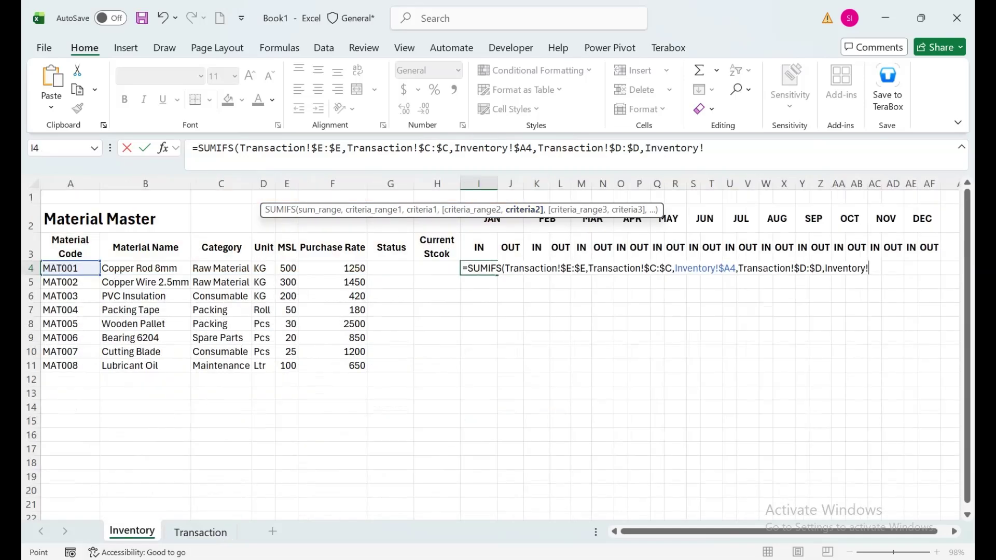
pyautogui.click(479, 248)
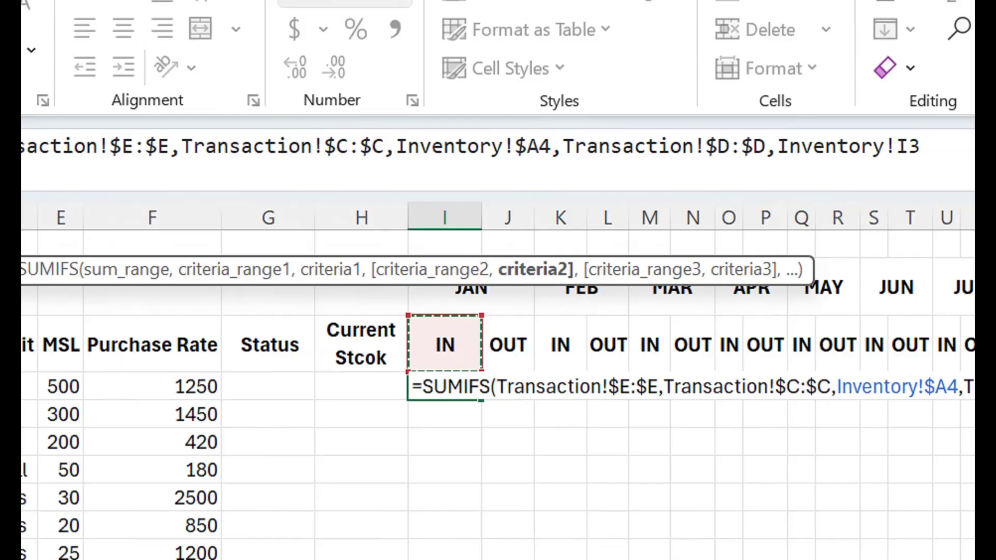
pyautogui.press('F4')
pyautogui.press('F4')
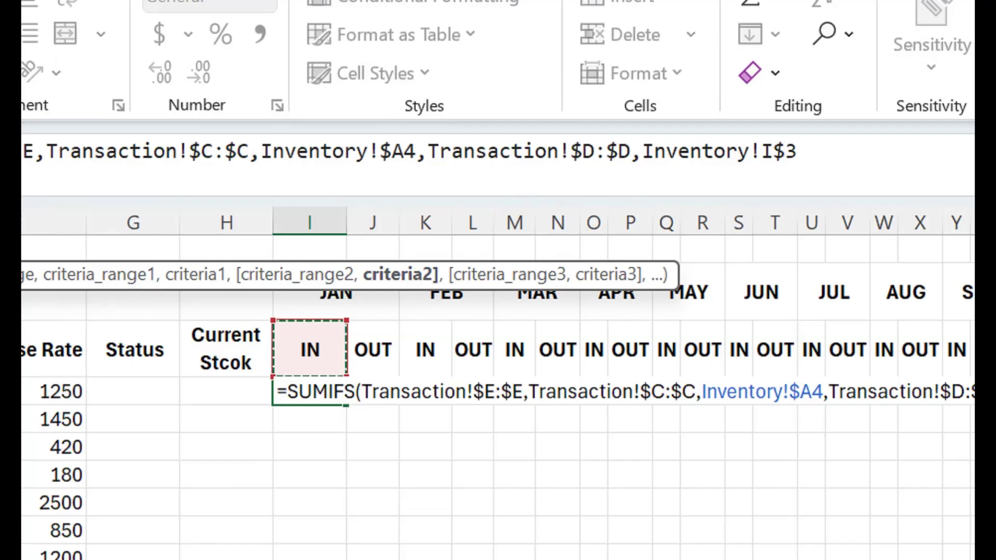
pyautogui.write(',')
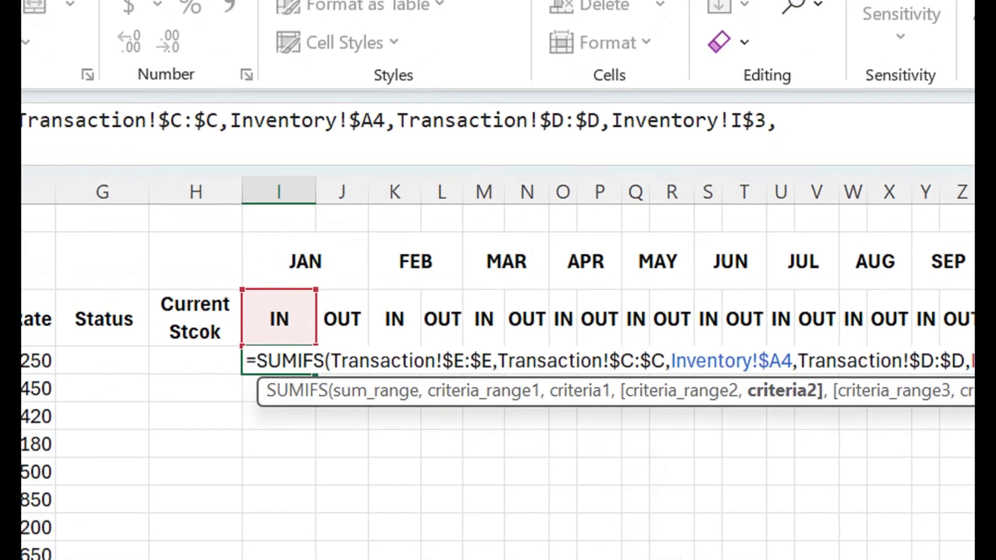
# - Add the Date column Transaction!$A:$A as the third criteria range, with ">=" as its comparison operator
pyautogui.click(807, 151)
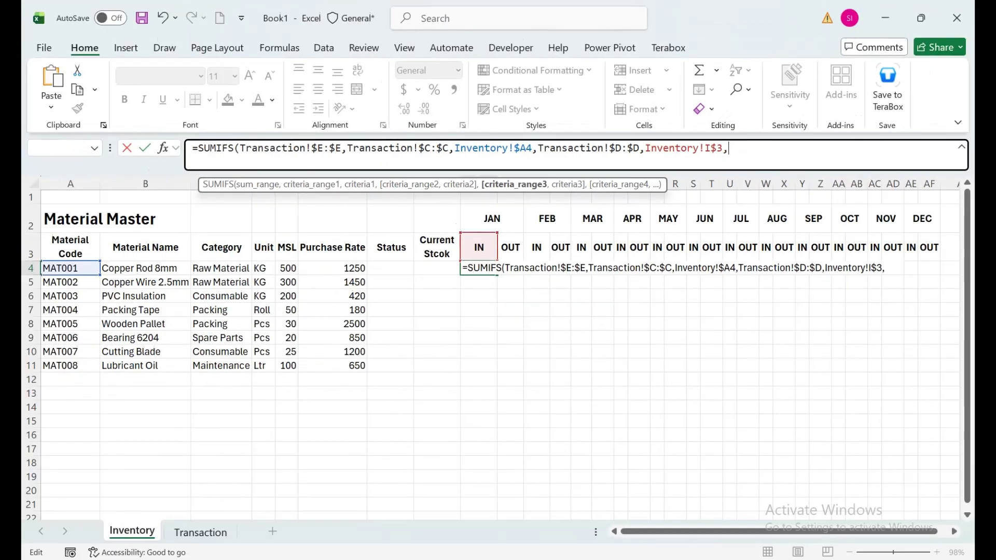
pyautogui.click(201, 530)
pyautogui.click(86, 184)
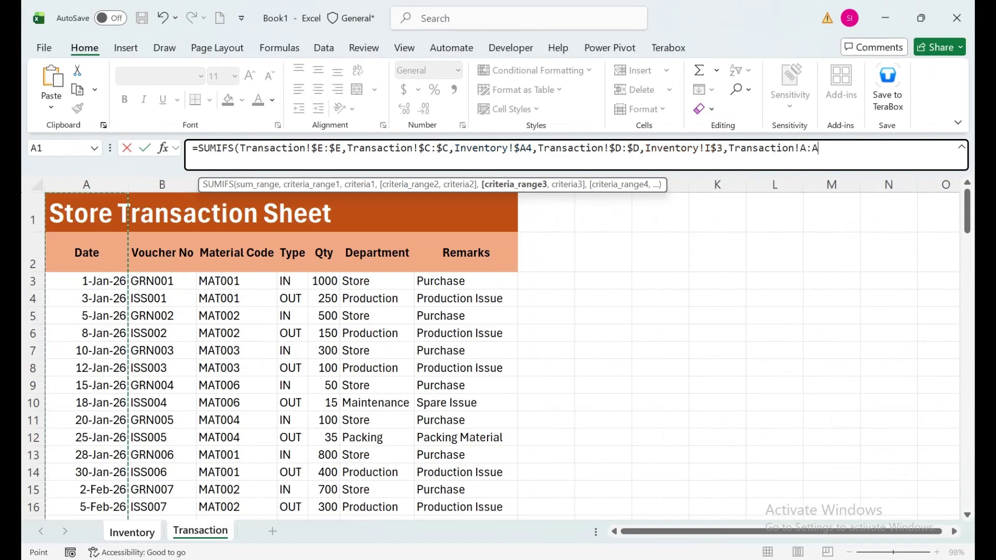
pyautogui.press('F4')
pyautogui.write(',">=')
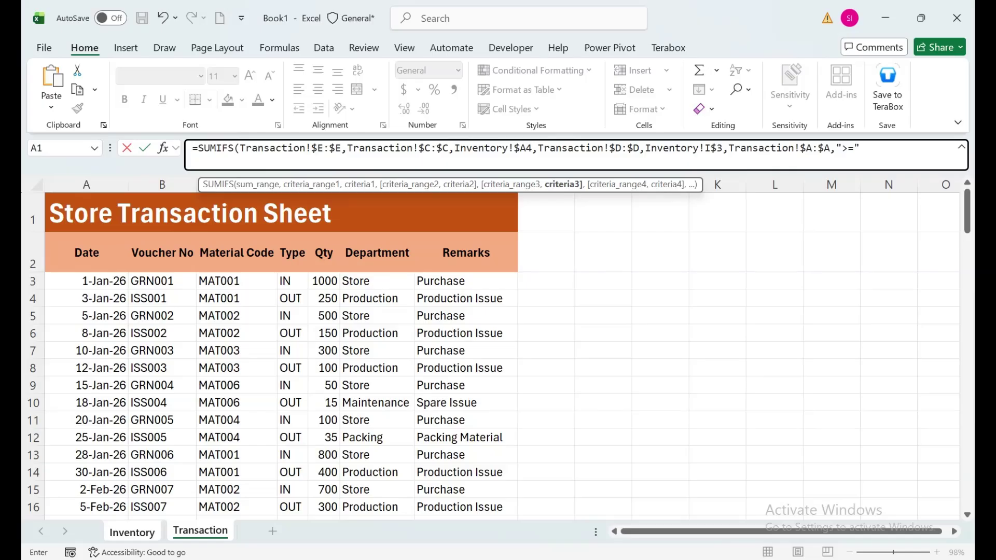
# - Join a DATE function to the ">=" criterion of the SUMIFS formula, with 2026 as the year
pyautogui.write('"&DATE(')
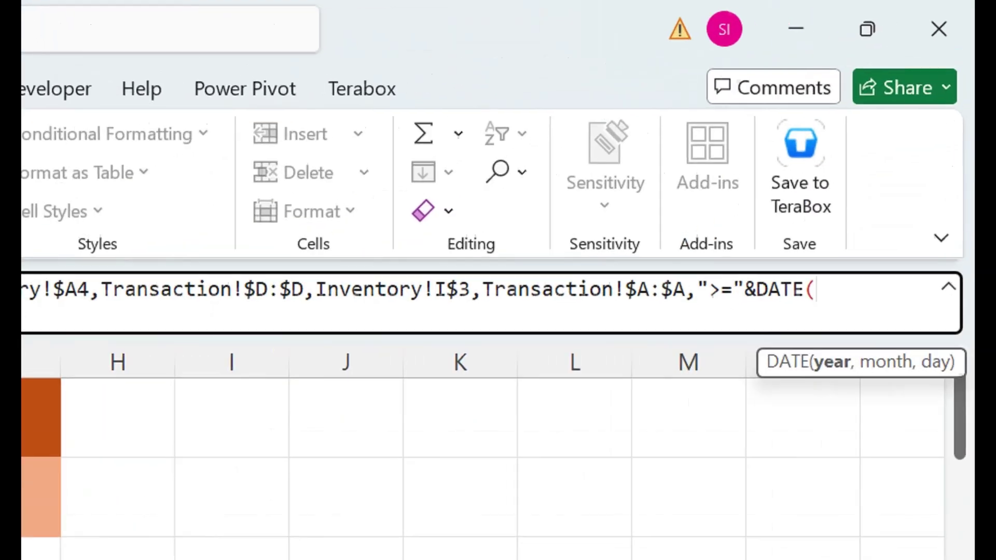
pyautogui.write('2026')
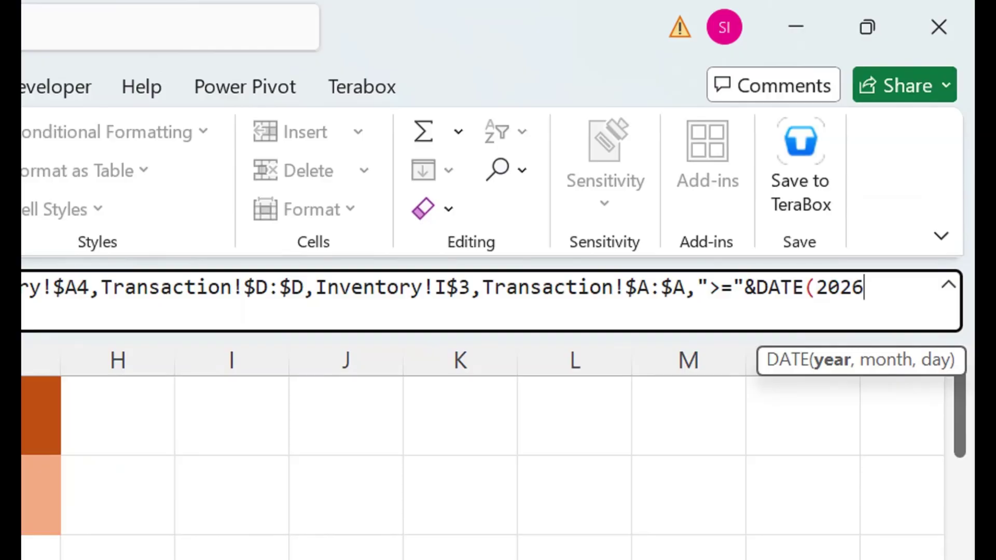
pyautogui.write(',')
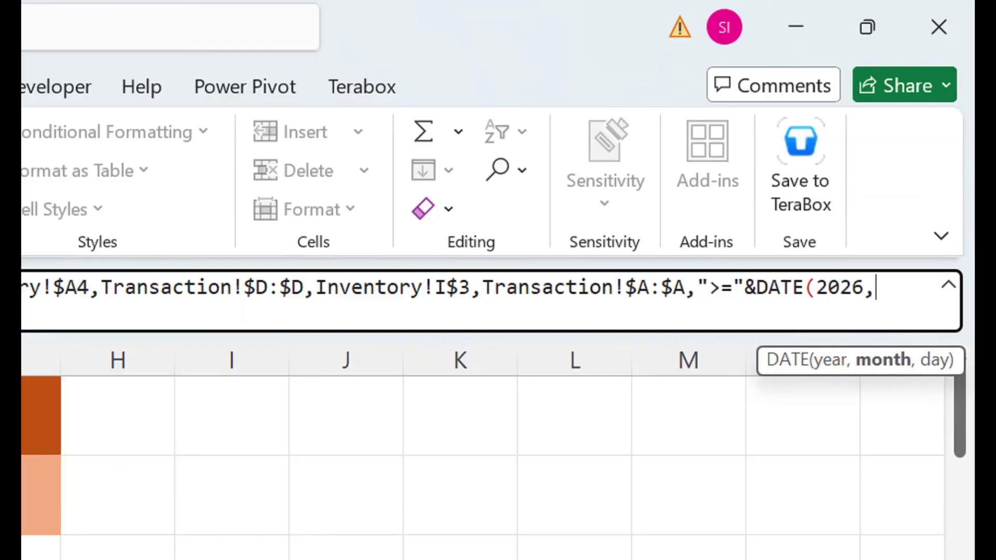
# - Complete the DATE function with INT((COLUMN()-COLUMN($I$3))/2)+1 as the month and 1 as the day
pyautogui.write('INT')
pyautogui.write('(')
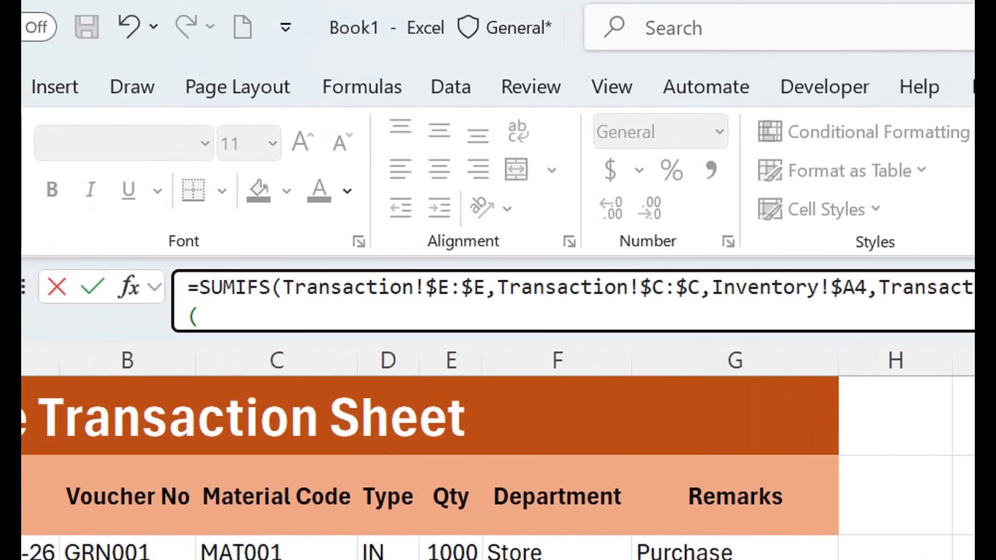
pyautogui.write('COLUMN(')
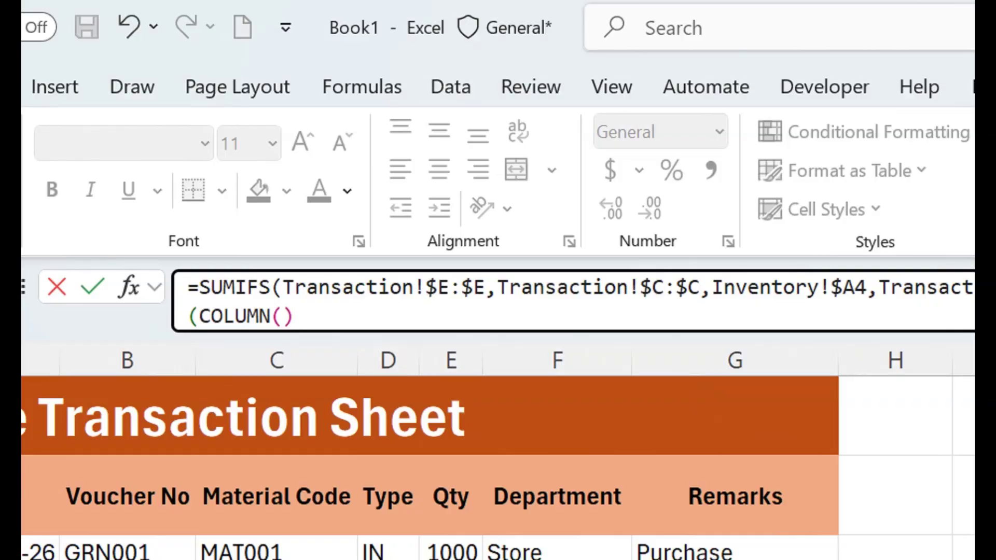
pyautogui.write('-COLUMN')
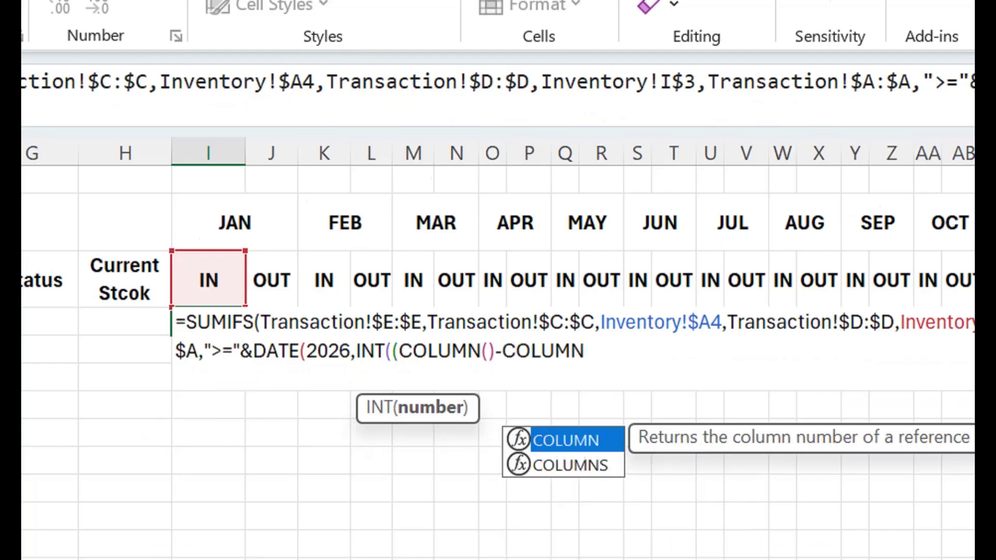
pyautogui.write('(')
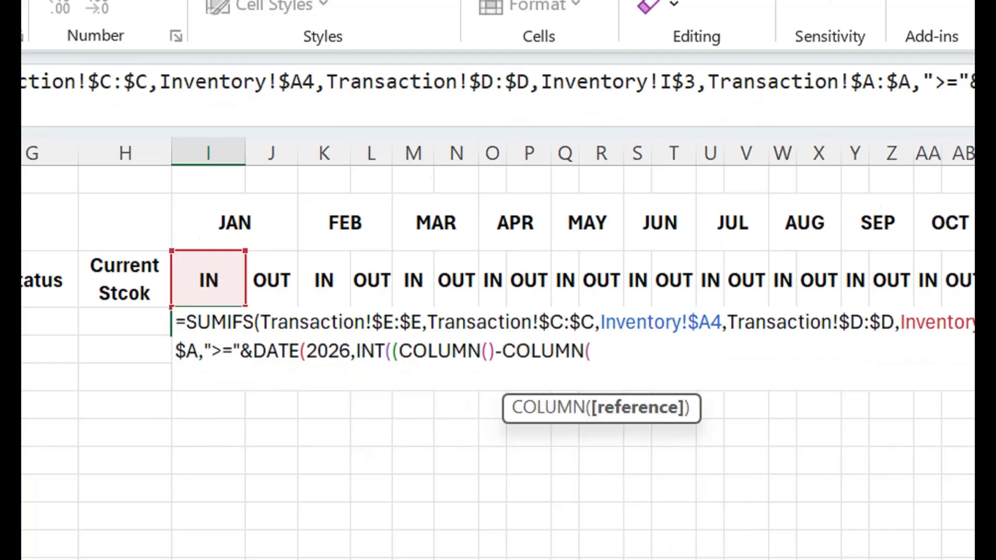
pyautogui.click(208, 280)
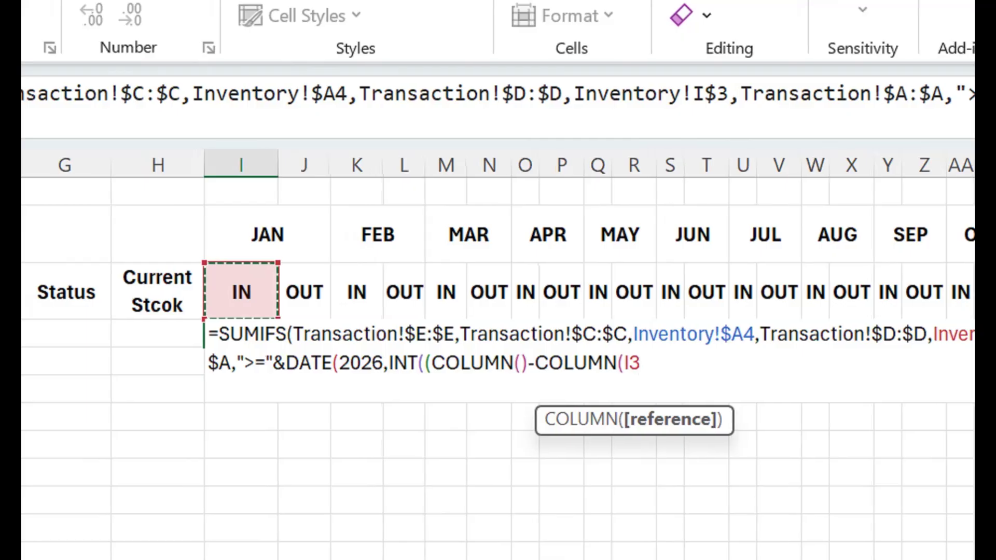
pyautogui.press('F4')
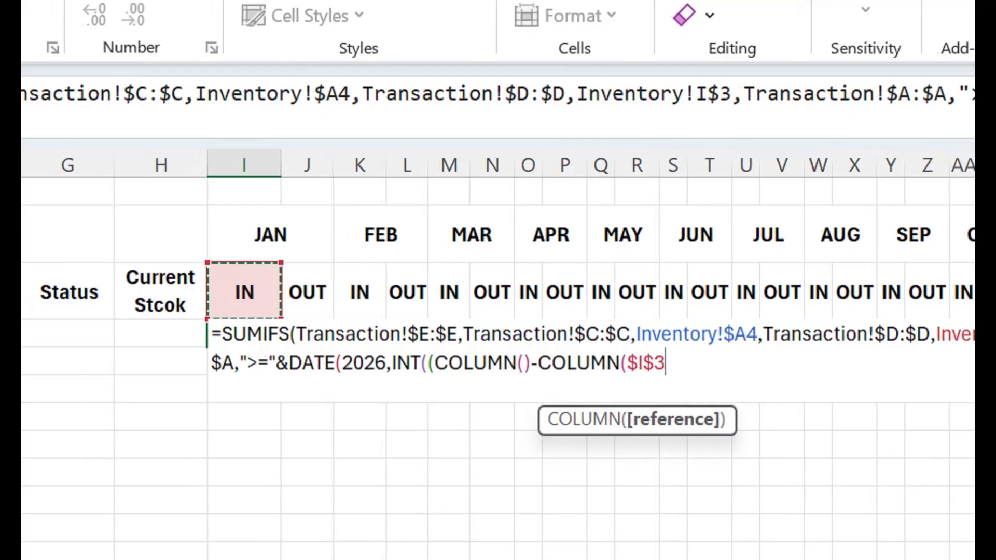
pyautogui.write('))')
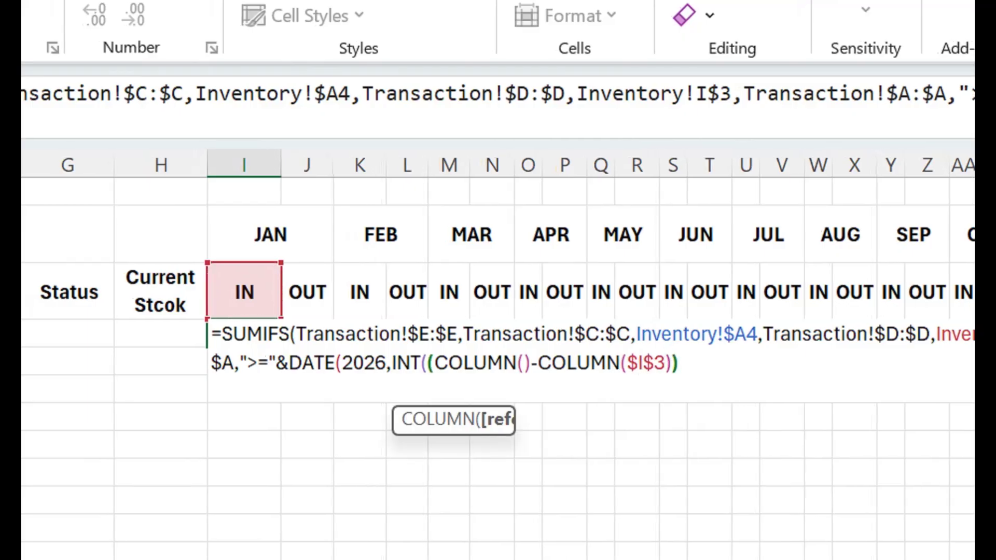
pyautogui.write('/2')
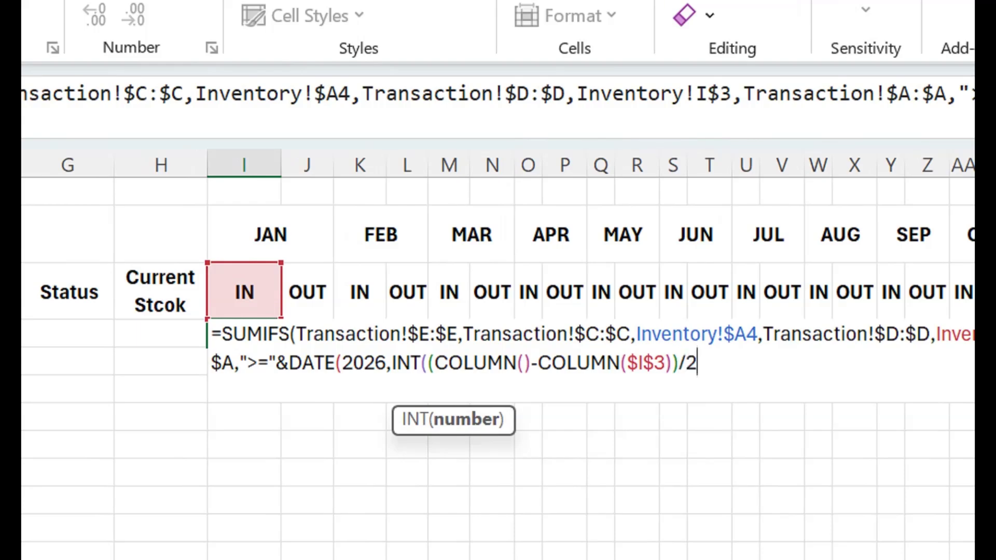
pyautogui.write(')+1')
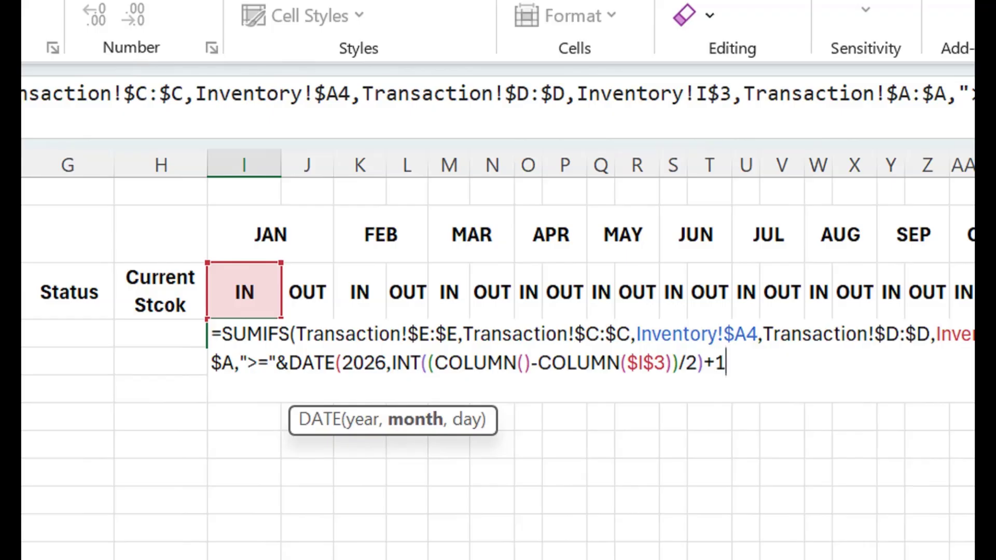
pyautogui.write(',1)')
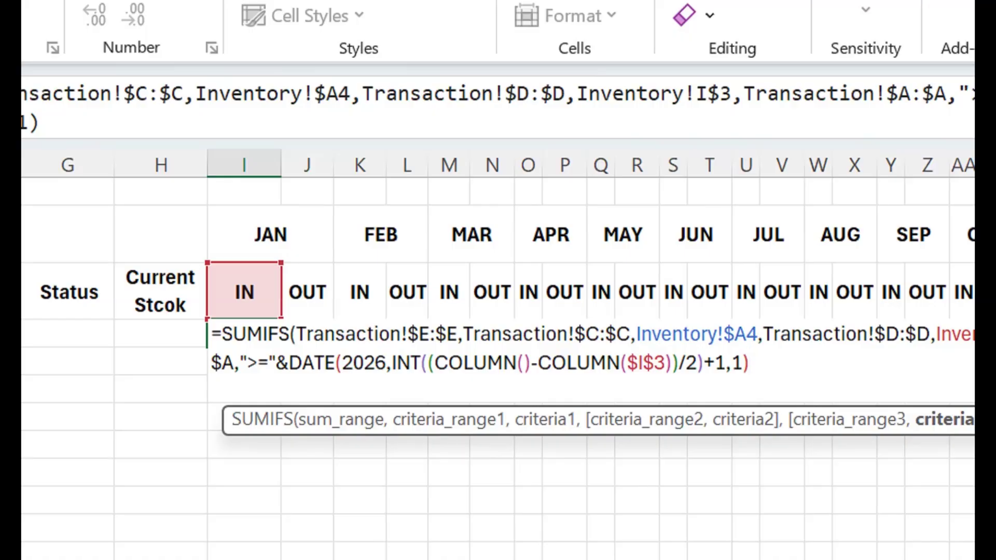
# - Duplicate the Transaction!$A:$A date range and its ">="&DATE criterion as the formula's fourth criteria pair
pyautogui.write(',')
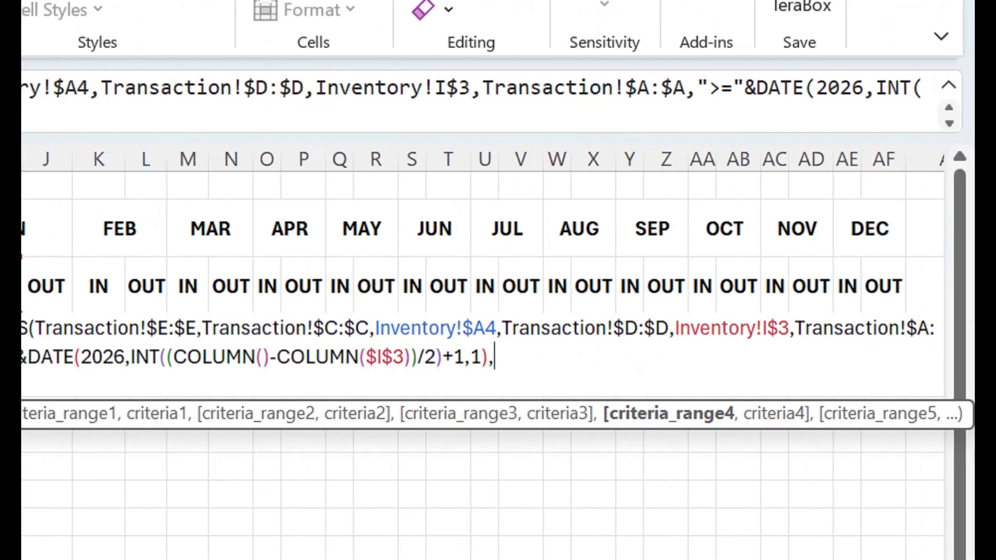
pyautogui.moveTo(795, 328); pyautogui.dragTo(495, 357)
pyautogui.hotkey('ctrl', 'c')
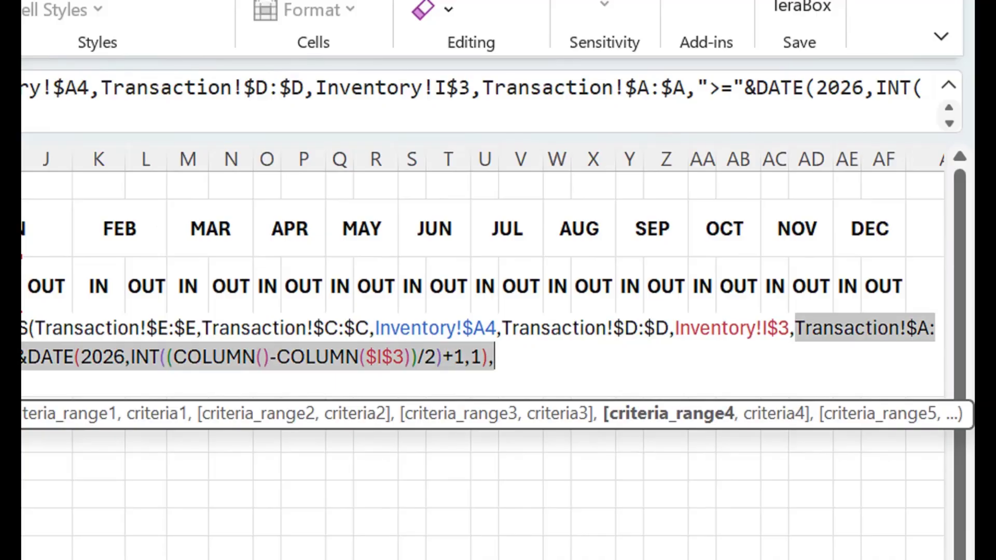
pyautogui.press('Left')
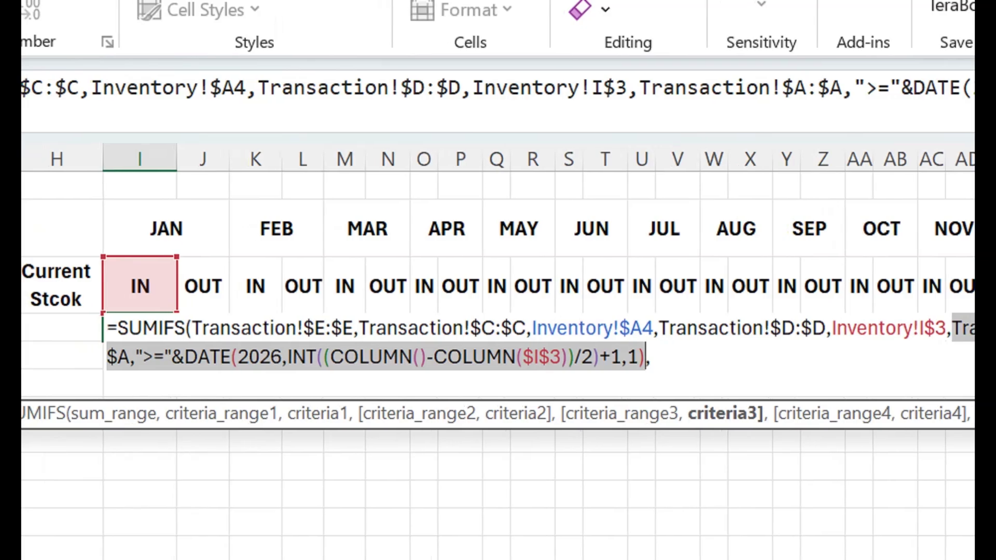
pyautogui.press('Right')
pyautogui.hotkey('ctrl', 'v')
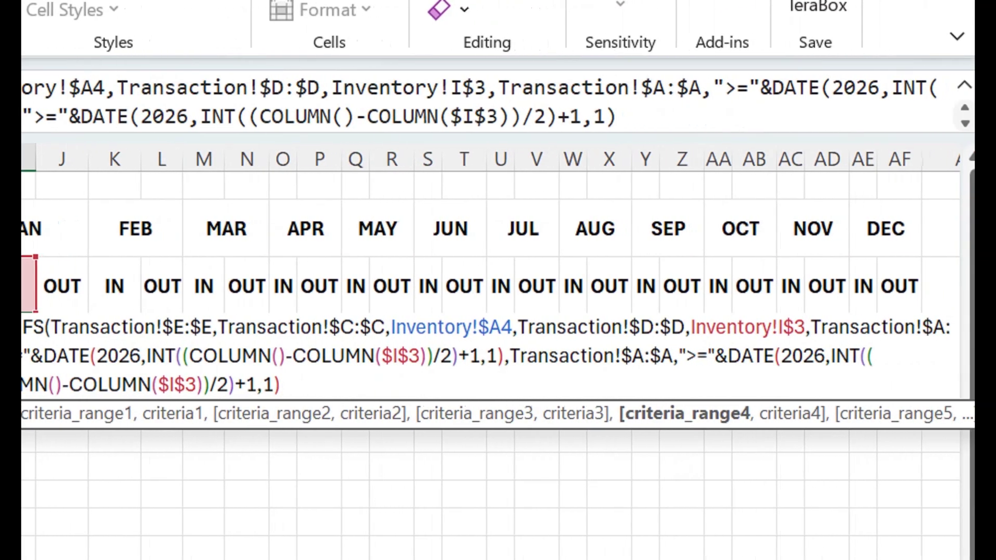
# - Wrap the fourth criterion's DATE function in EDATE with an offset of 1 month and close the SUMIFS formula
pyautogui.click(774, 356)
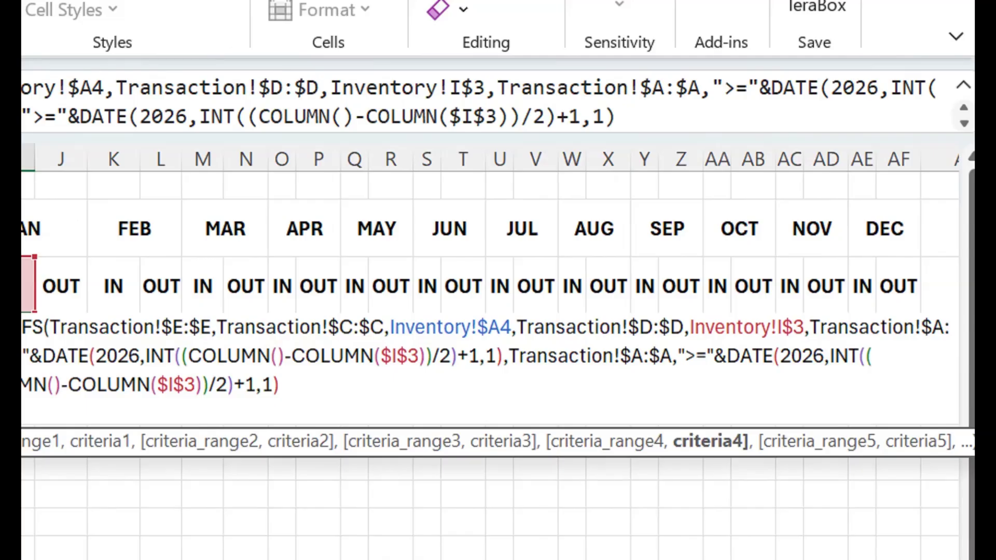
pyautogui.write('ED')
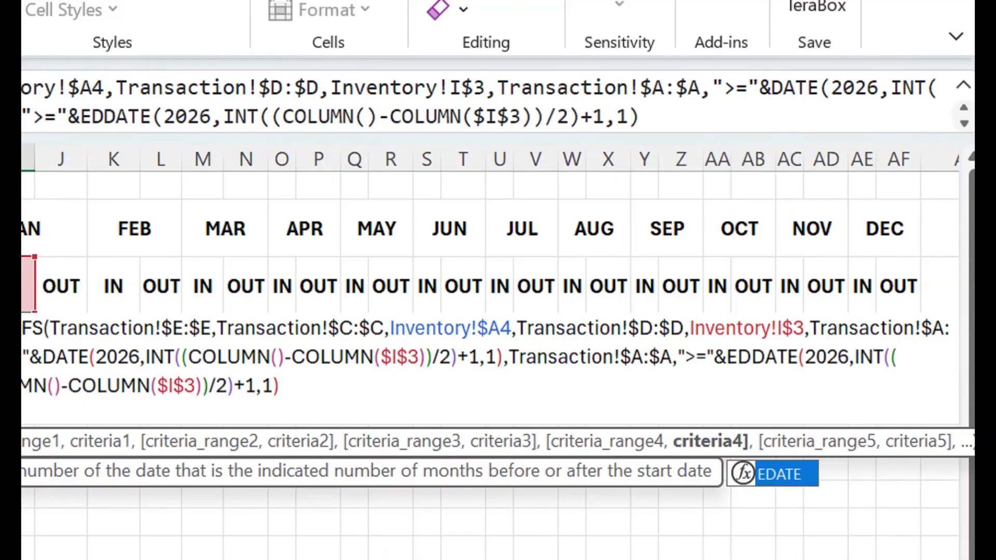
pyautogui.press('Tab')
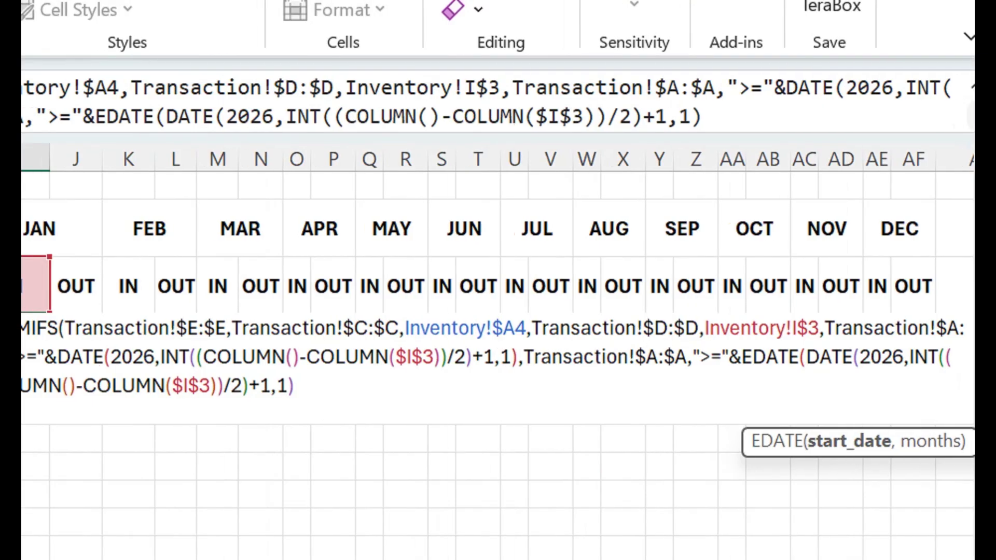
pyautogui.click(357, 386)
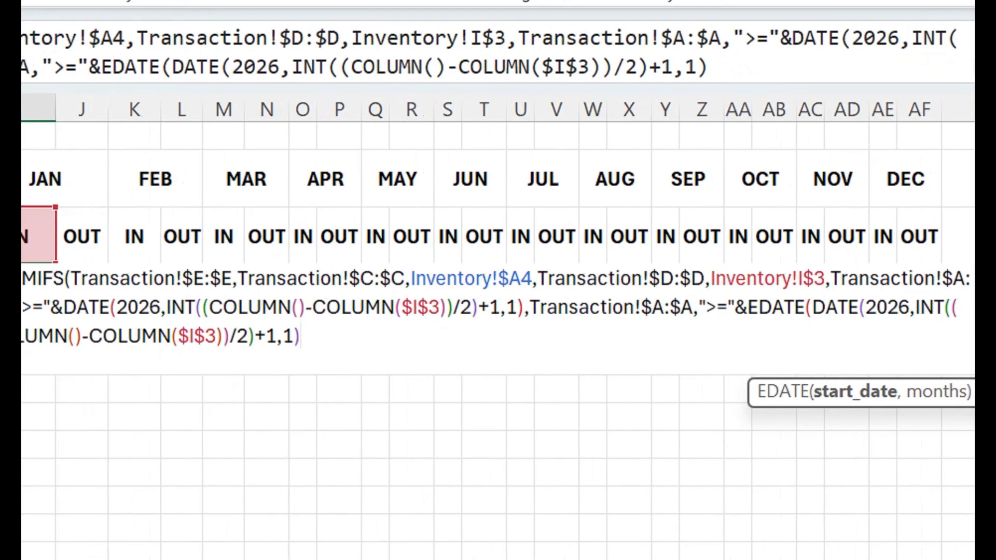
pyautogui.press('Left')
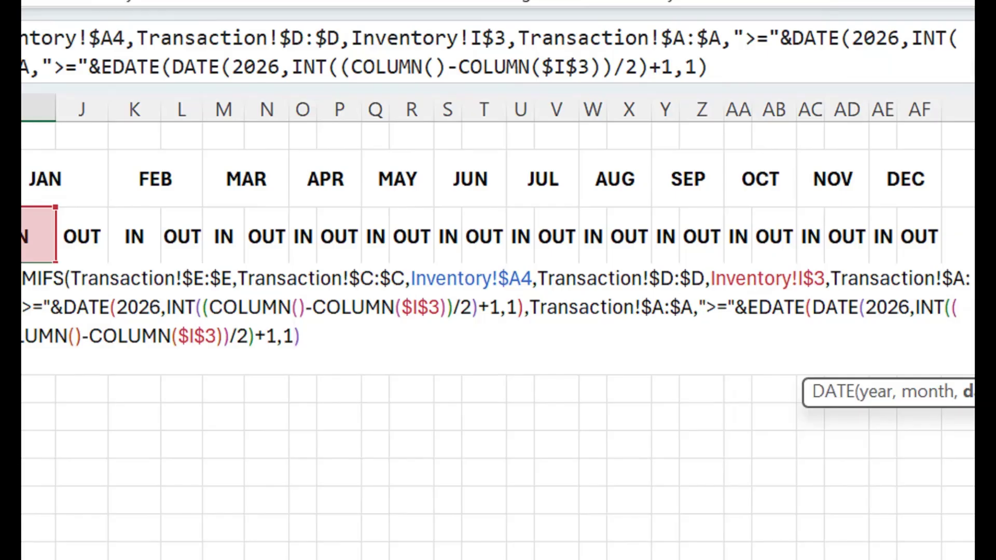
pyautogui.press('Right')
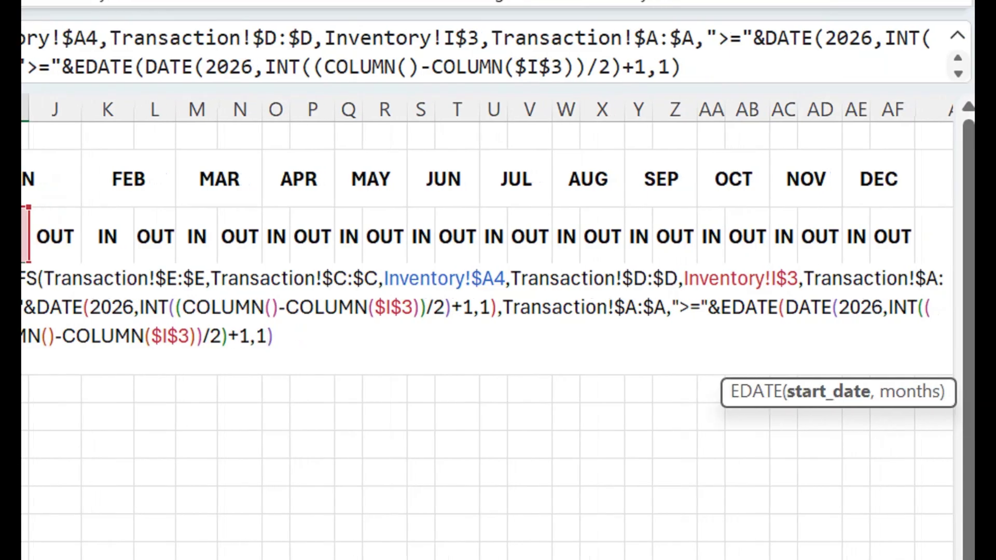
pyautogui.write(',')
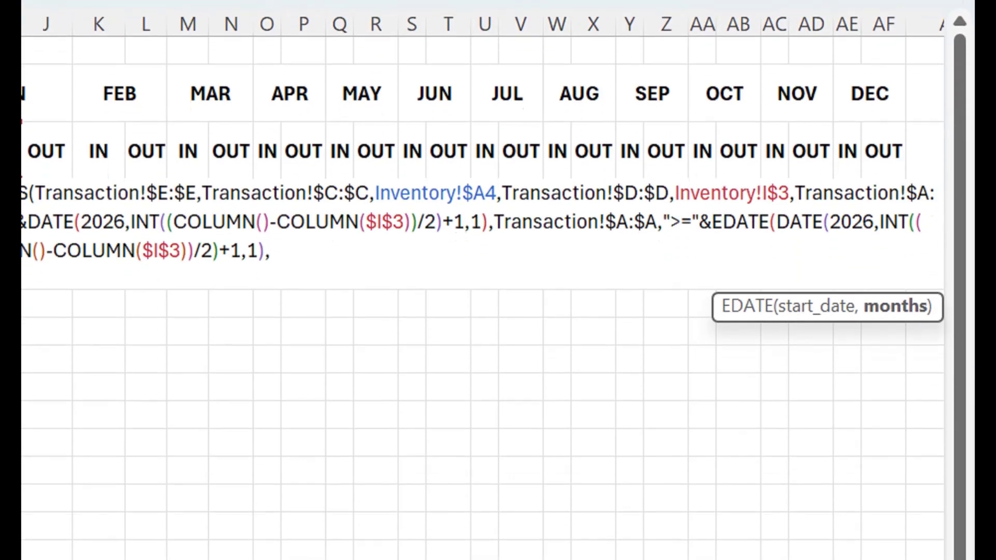
pyautogui.write('1)')
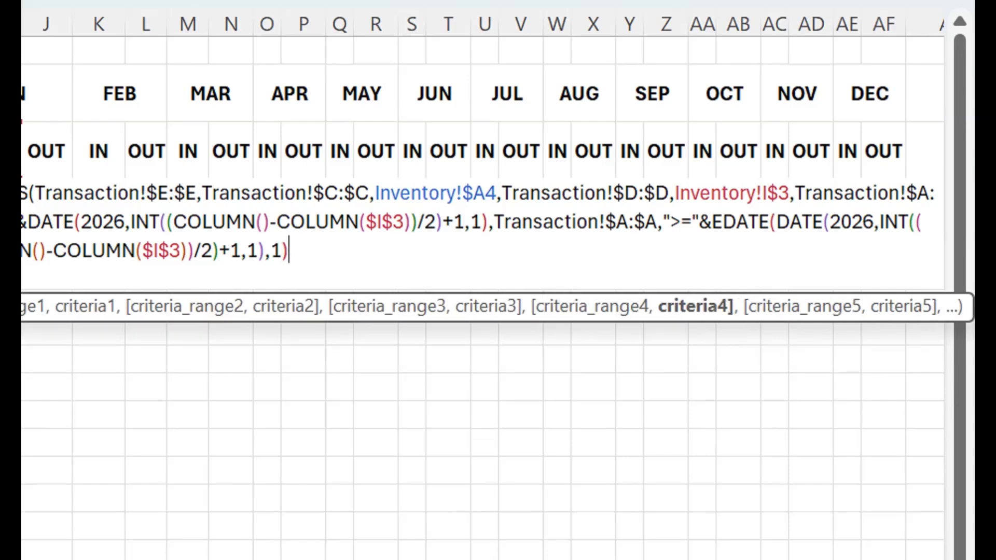
pyautogui.write(')')
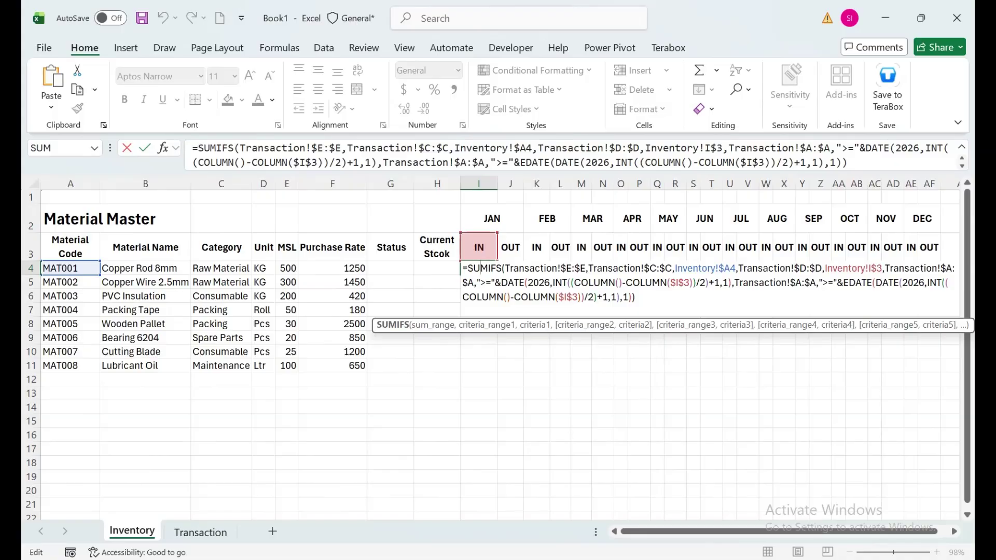
# - Change the fourth criterion's comparison operator to "<" and commit the formula in I4
pyautogui.click(828, 283)
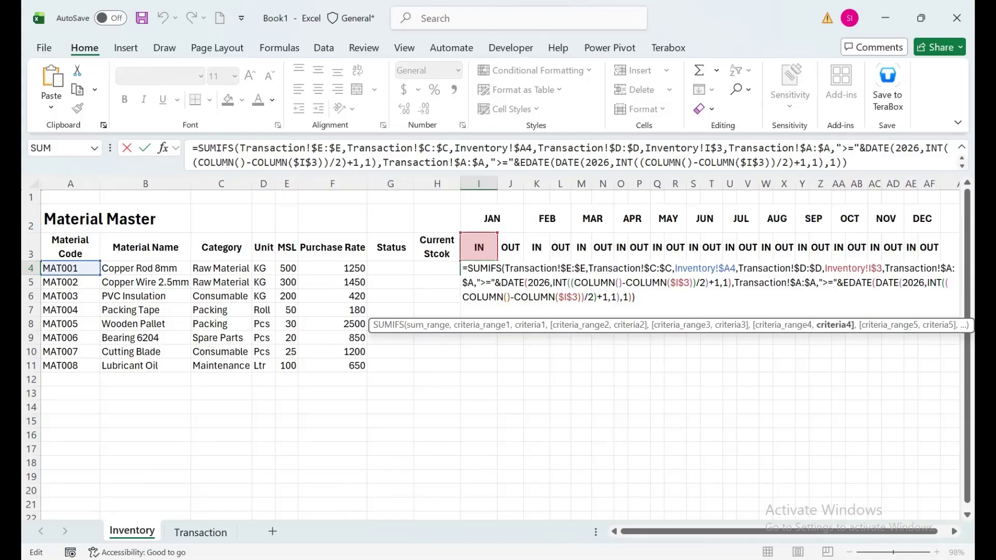
pyautogui.hotkey('shift', 'Left')
pyautogui.hotkey('shift', 'Left')
pyautogui.write('<')
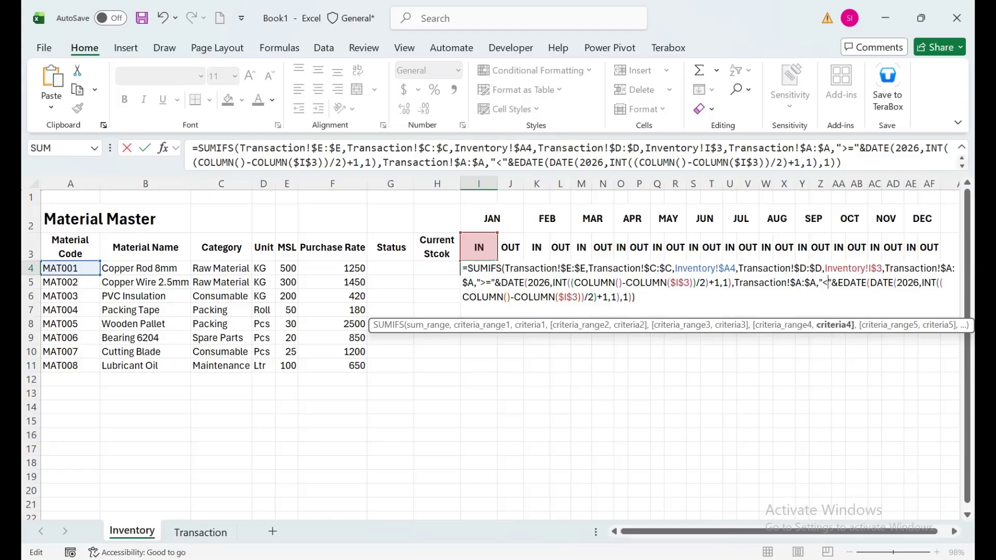
pyautogui.press('Return')
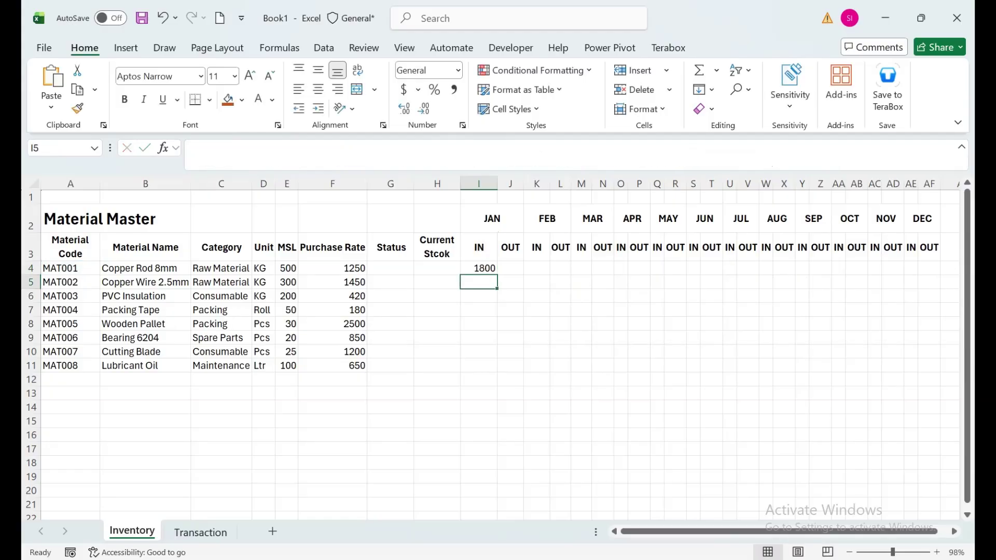
# - Fill the SUMIFS formula from I4 down to row 11 and across into January's OUT column, covering I4:J11
pyautogui.click(478, 268)
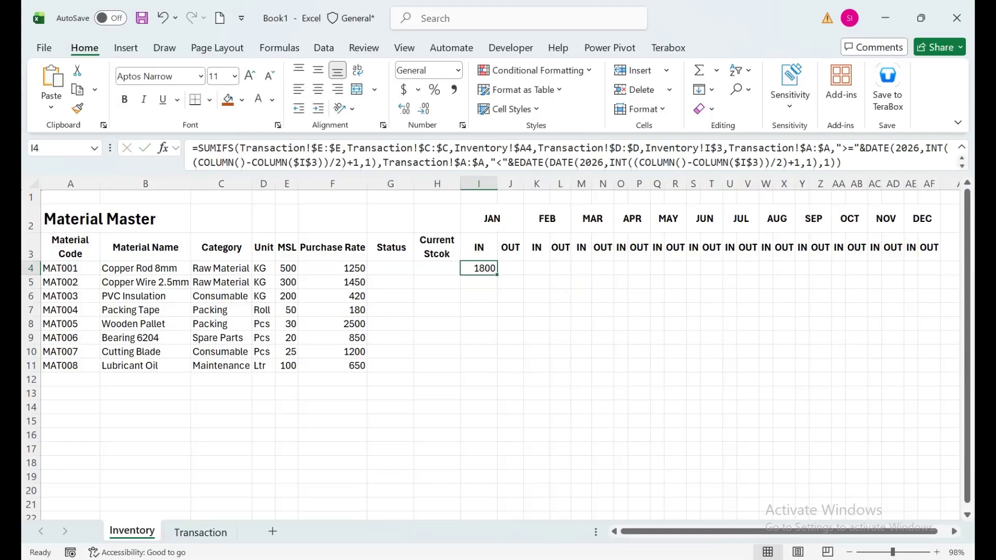
pyautogui.moveTo(497, 275); pyautogui.dragTo(497, 372)
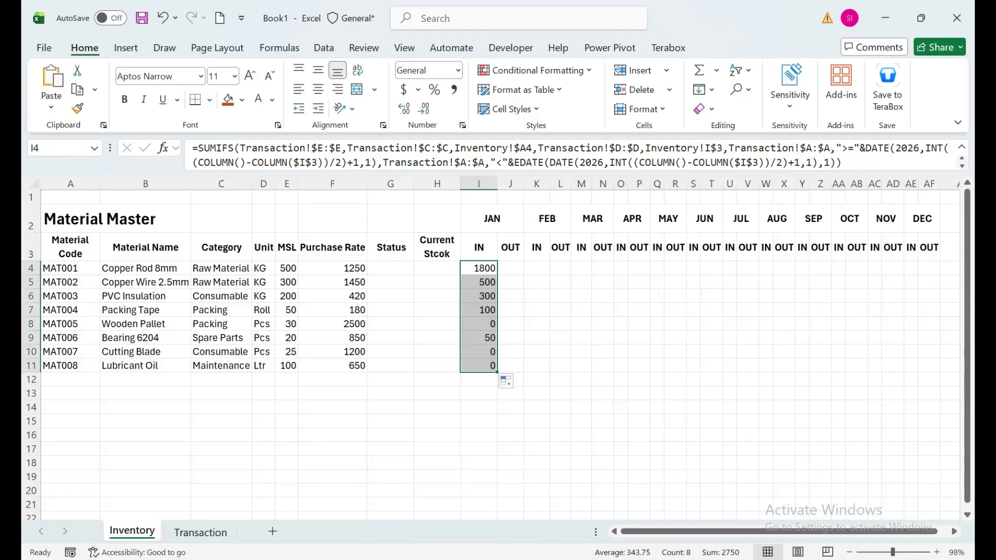
pyautogui.moveTo(70, 268); pyautogui.dragTo(70, 367)
pyautogui.moveTo(146, 310); pyautogui.dragTo(146, 393)
pyautogui.moveTo(478, 268); pyautogui.dragTo(479, 366)
pyautogui.click(492, 219)
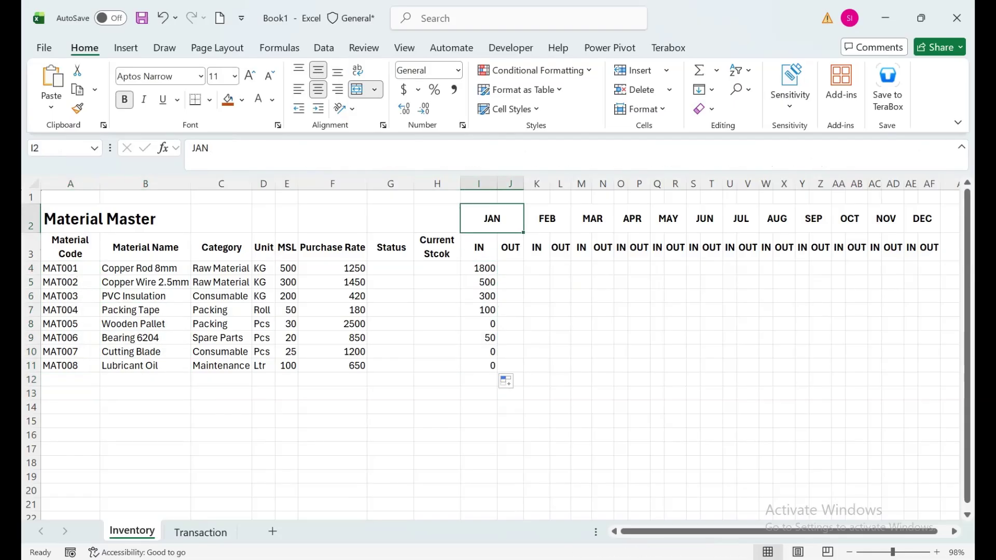
pyautogui.moveTo(479, 268); pyautogui.dragTo(479, 366)
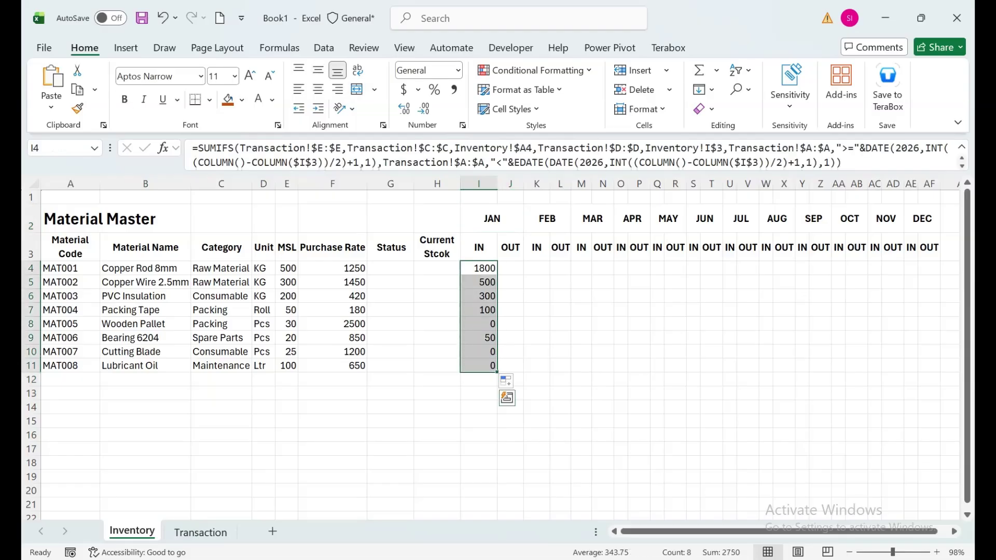
pyautogui.click(478, 247)
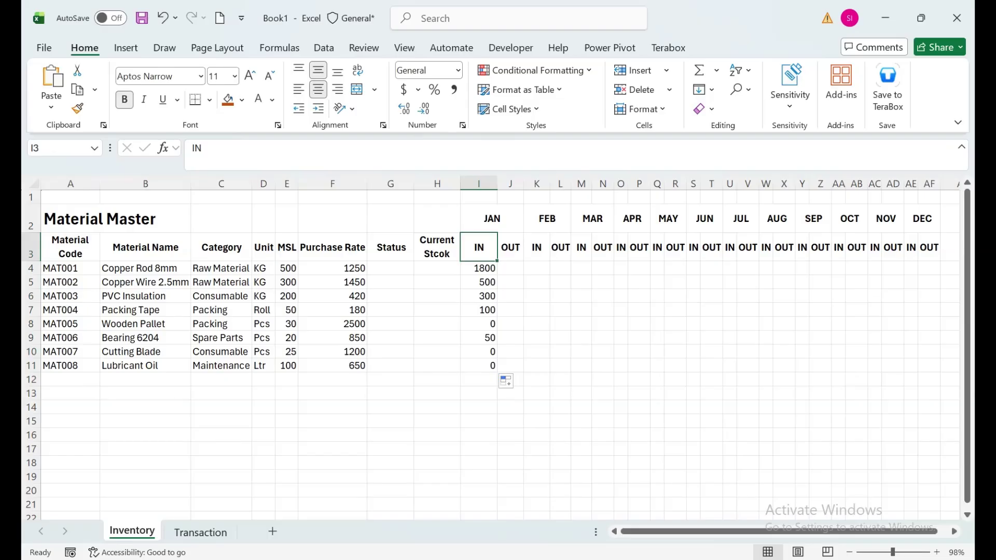
pyautogui.moveTo(479, 269); pyautogui.dragTo(520, 370)
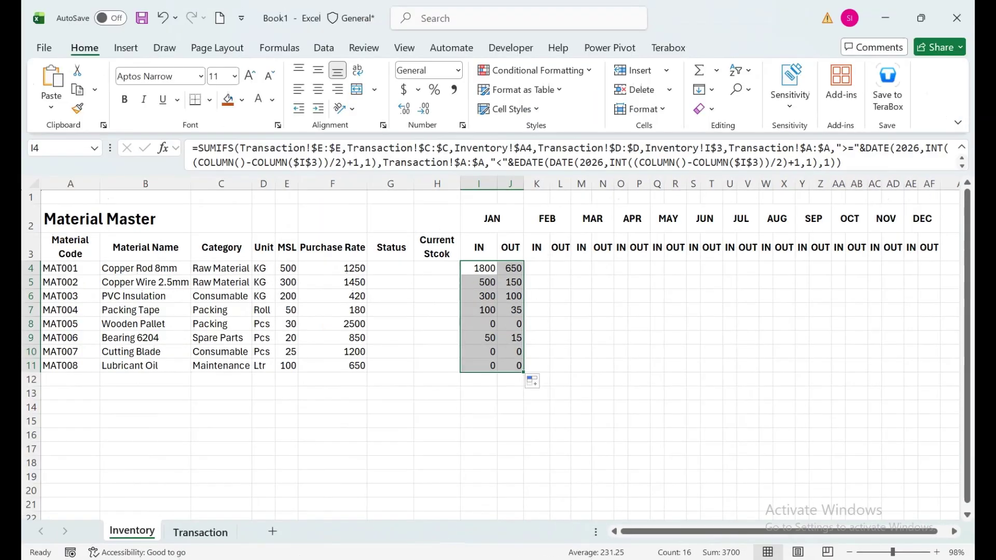
# - Check the January quantities in column E of the Transaction sheet against the monthly IN and OUT figures
pyautogui.click(201, 532)
pyautogui.moveTo(324, 281); pyautogui.dragTo(325, 393)
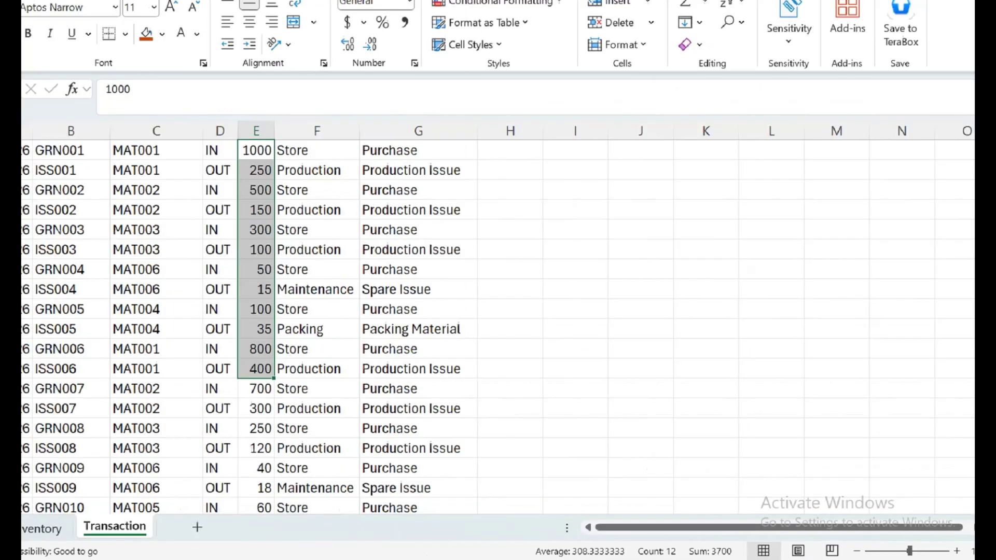
pyautogui.moveTo(377, 358); pyautogui.dragTo(237, 207)
pyautogui.click(237, 253)
# - Extend the Inventory sheet's SUMIFS formulas across to December's OUT column, covering I4:AF11, and autofit the column widths
pyautogui.click(132, 532)
pyautogui.moveTo(479, 268); pyautogui.dragTo(788, 372)
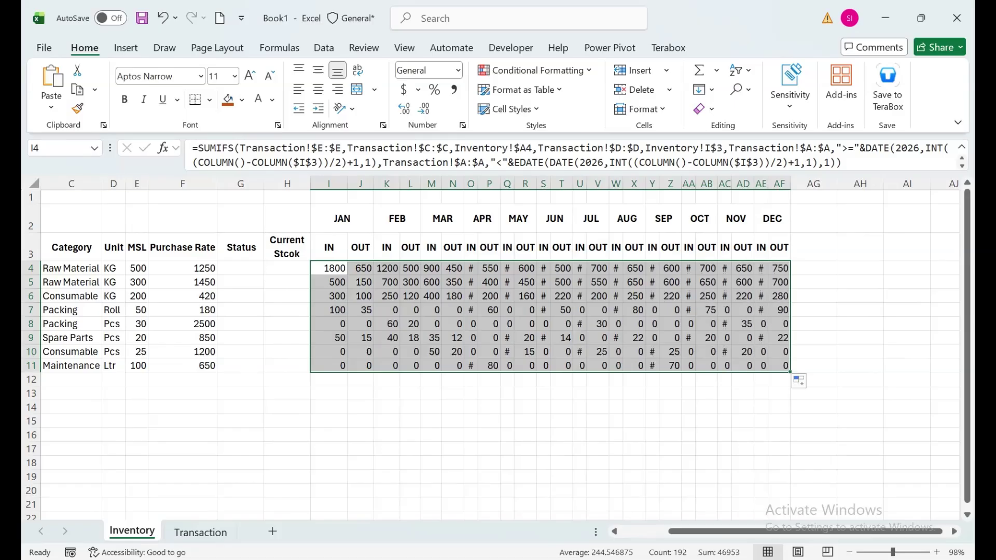
pyautogui.click(33, 183)
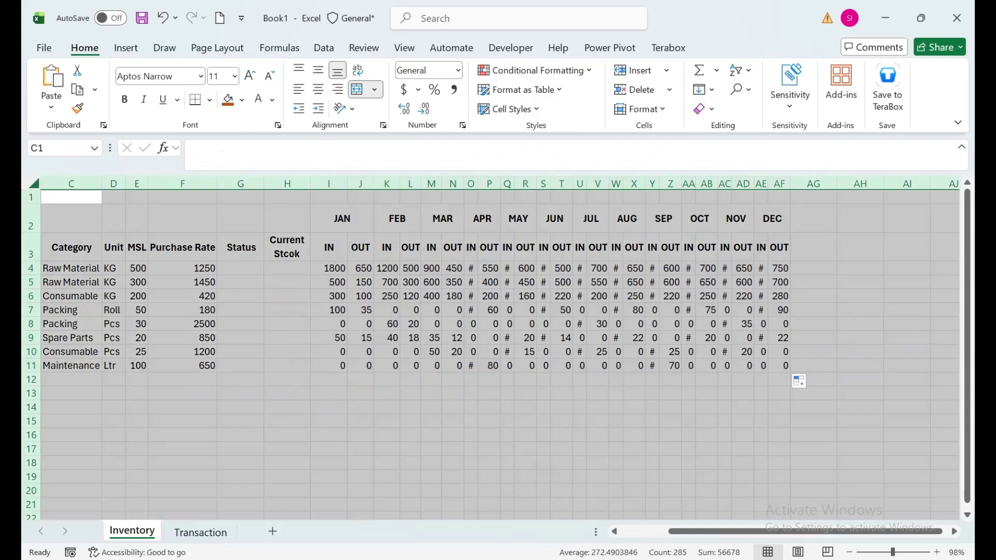
pyautogui.doubleClick(373, 184)
pyautogui.click(548, 310)
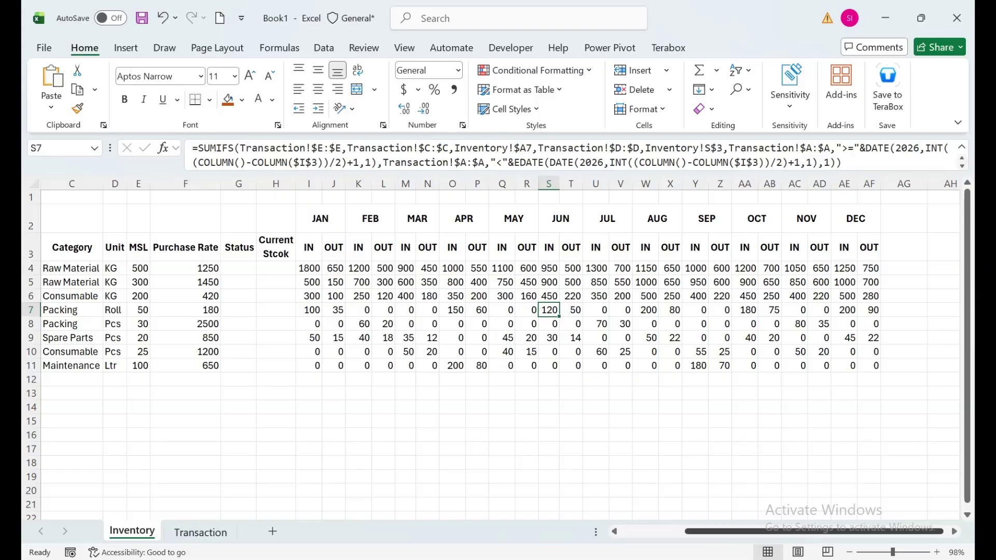
# - Start a SUMIF formula in the first material's current stock cell H4 with the absolute header range $I$3:$AF$3
pyautogui.moveTo(753, 531); pyautogui.dragTo(688, 531)
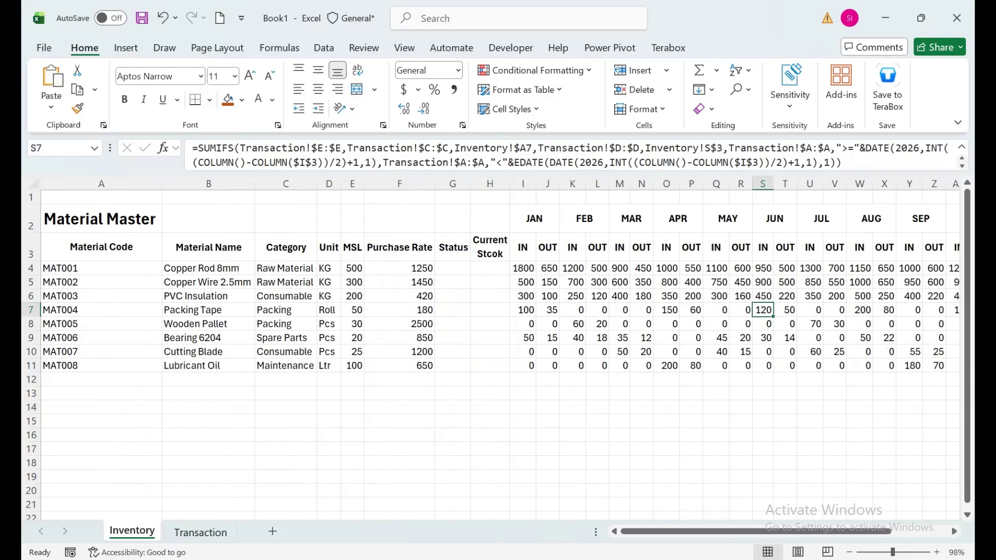
pyautogui.click(490, 268)
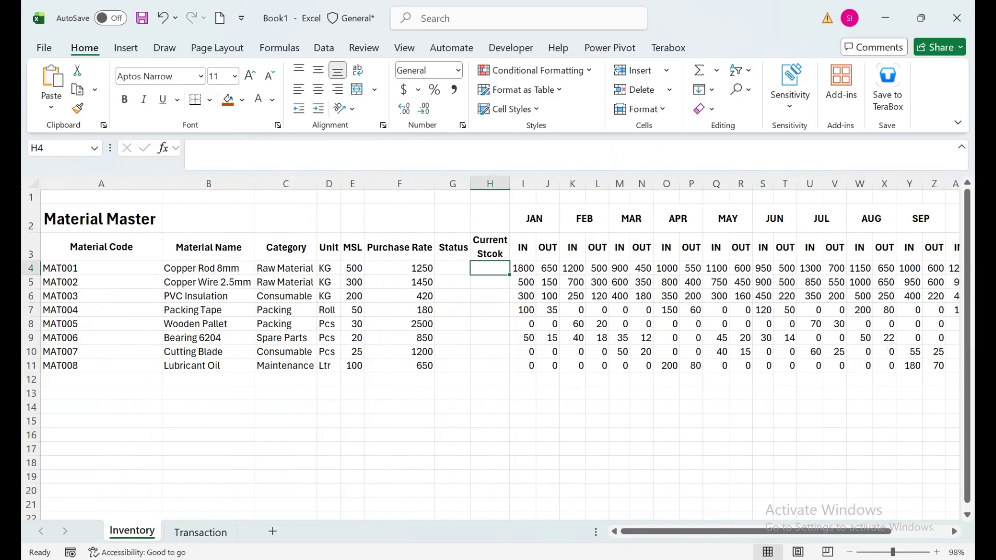
pyautogui.write('=SUMIF')
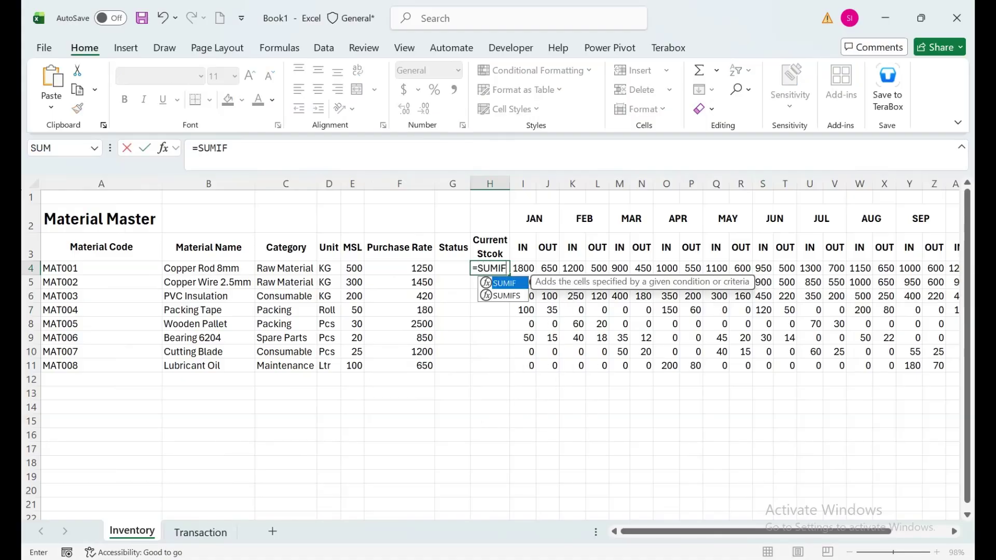
pyautogui.write('(')
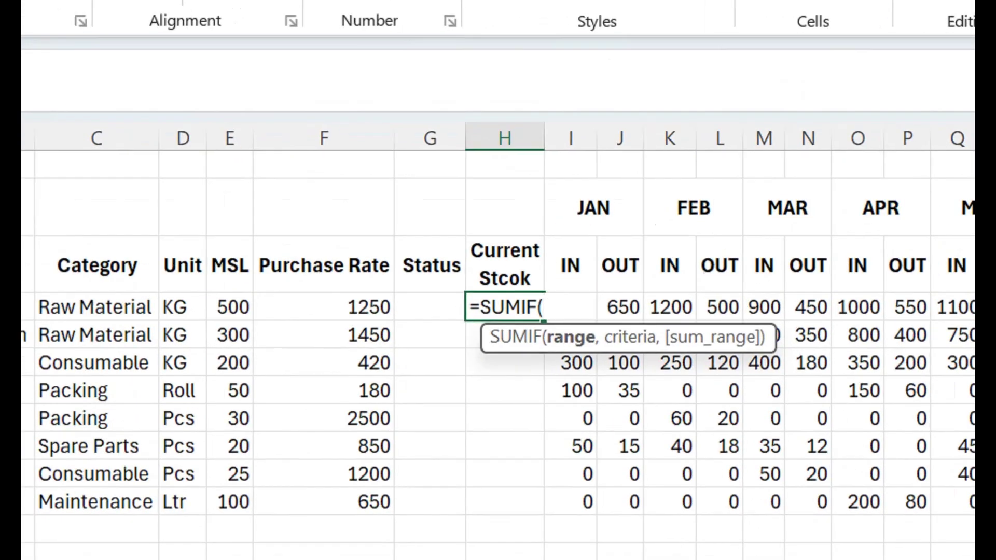
pyautogui.click(570, 265)
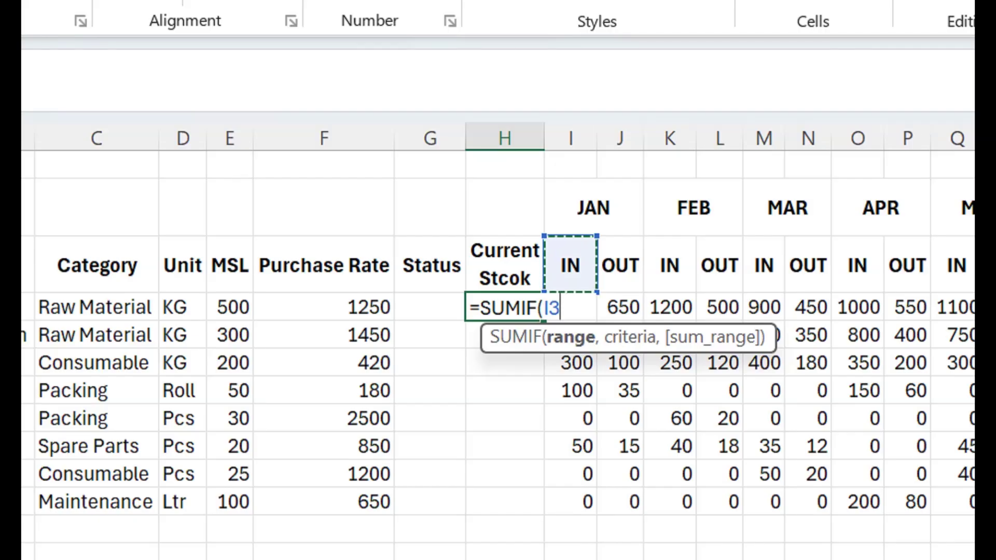
pyautogui.hotkey('ctrl', 'shift', 'Right')
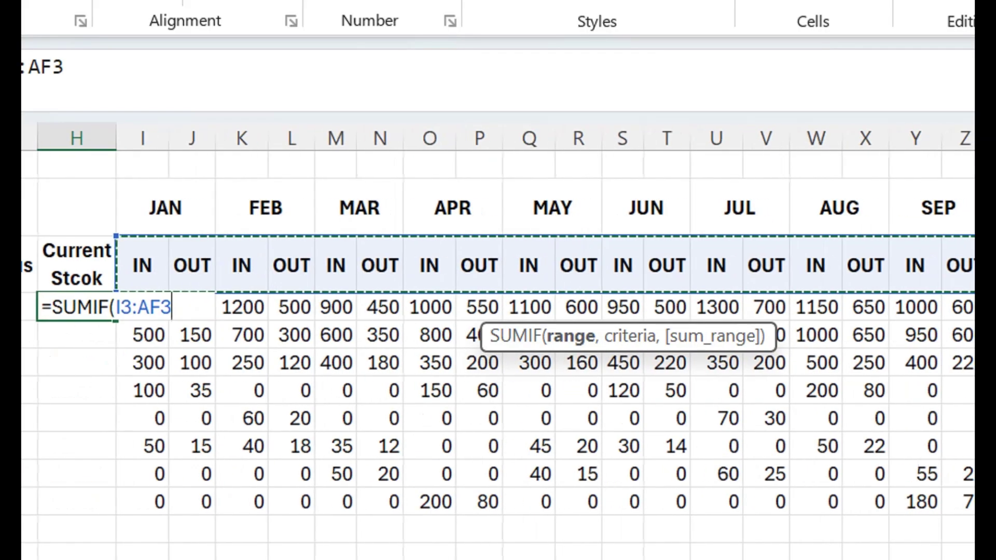
pyautogui.press('F4')
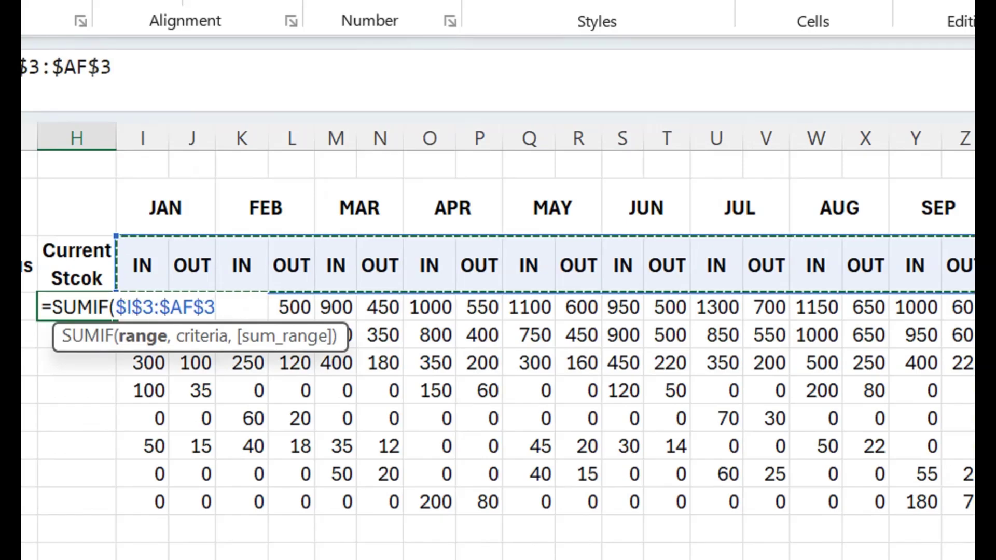
pyautogui.write(',')
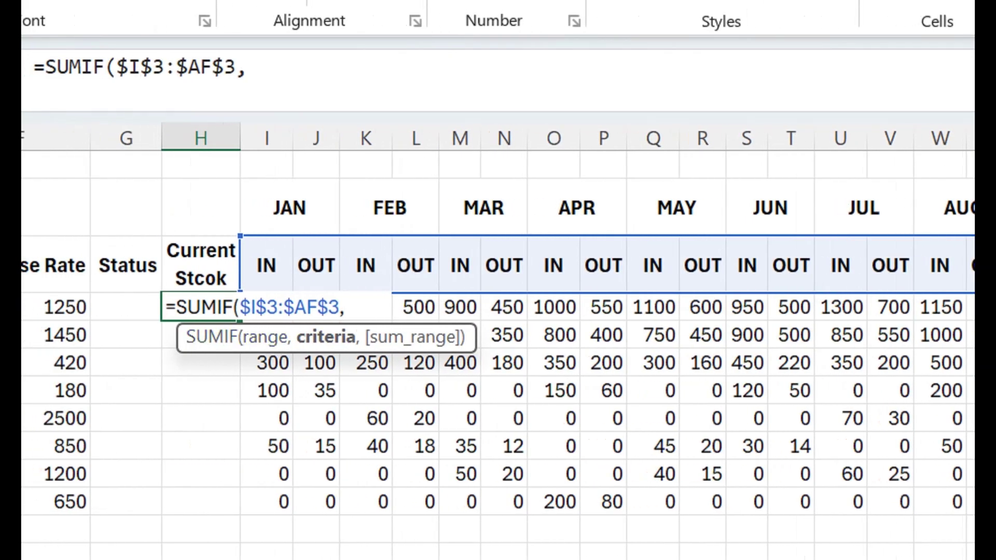
# - Complete the SUMIF with the IN header $I$3 as criterion and I4:AF4 as sum range, and commit it in H4
pyautogui.click(266, 264)
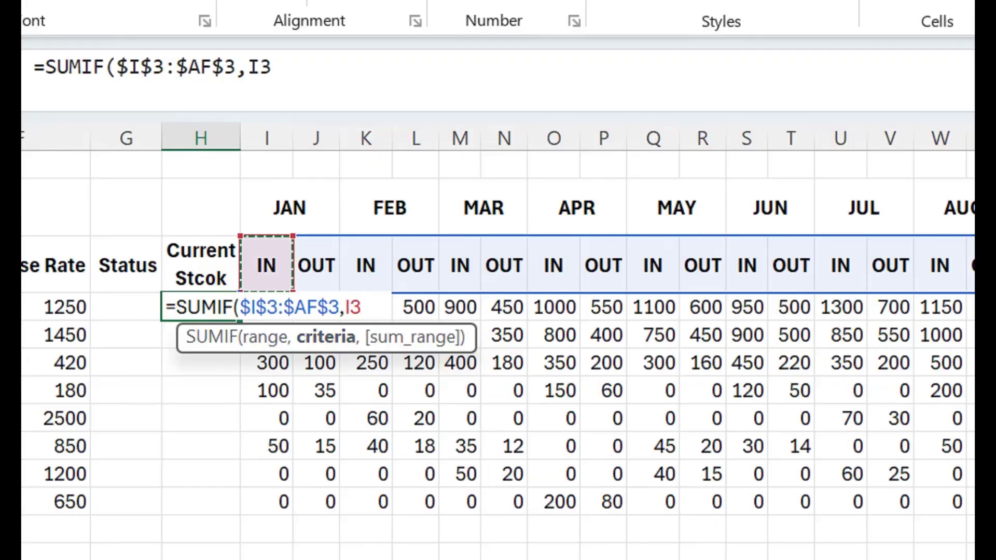
pyautogui.press('F4')
pyautogui.write(',')
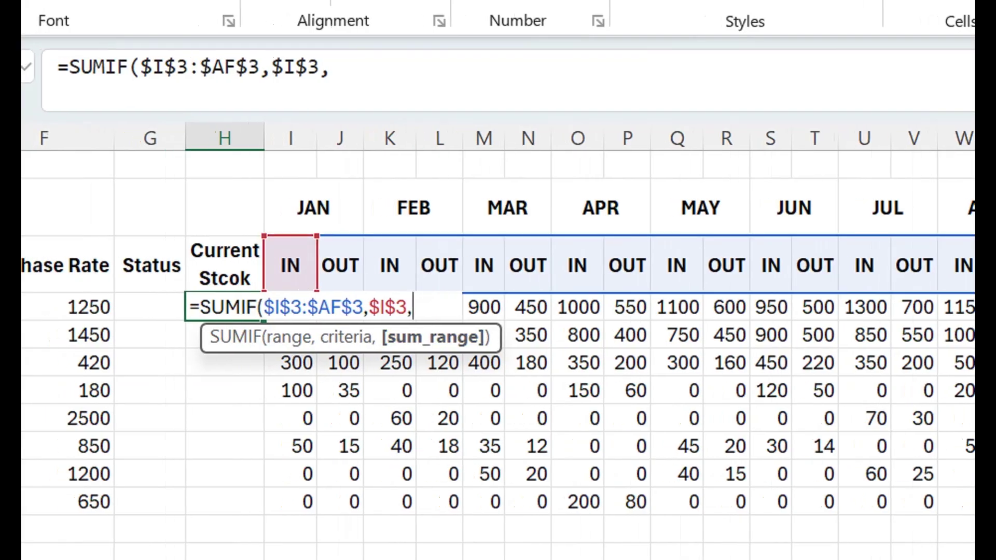
pyautogui.click(290, 265)
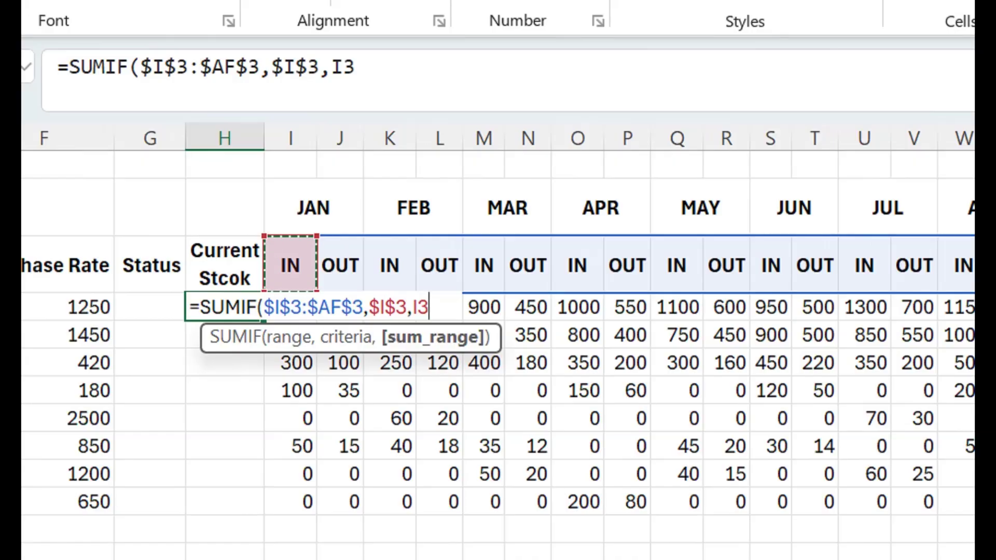
pyautogui.press('Down')
pyautogui.hotkey('ctrl', 'shift', 'Right')
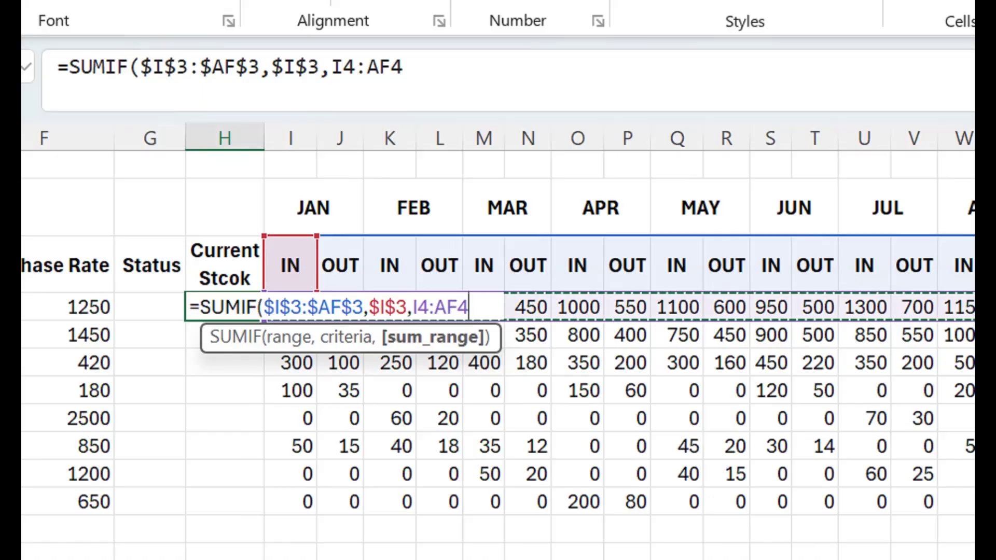
pyautogui.write(')')
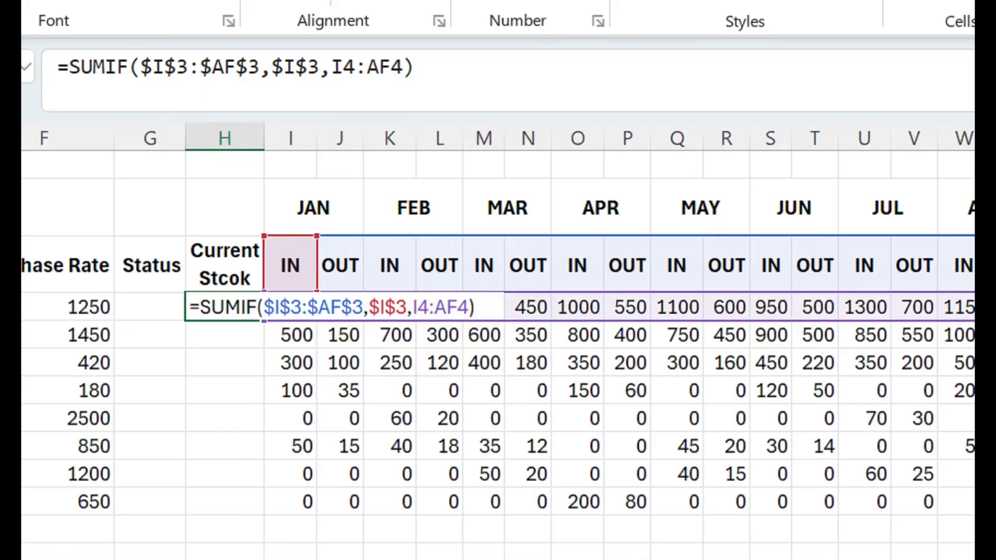
pyautogui.press('Return')
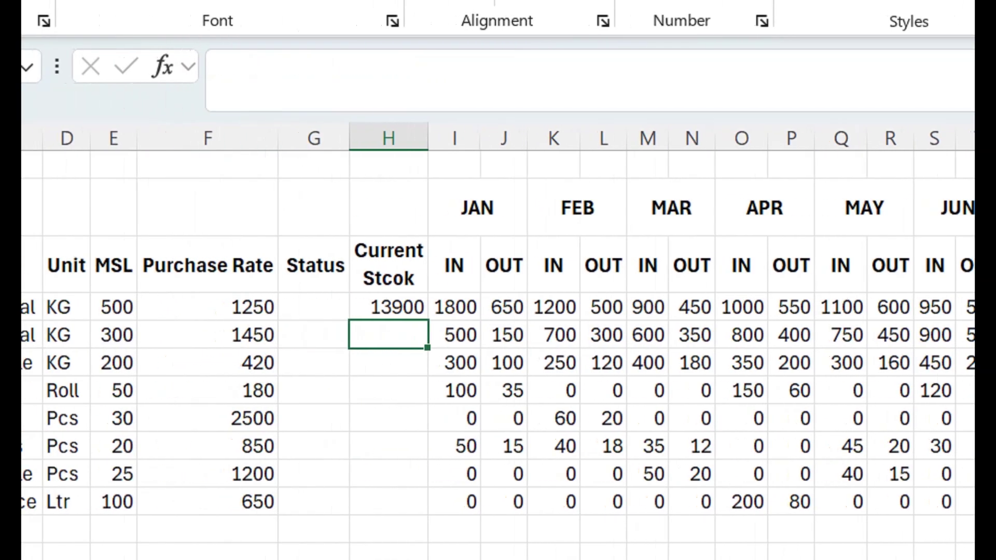
# - Append a minus sign and a copy of the SUMIF expression to the formula in H4
pyautogui.click(388, 307)
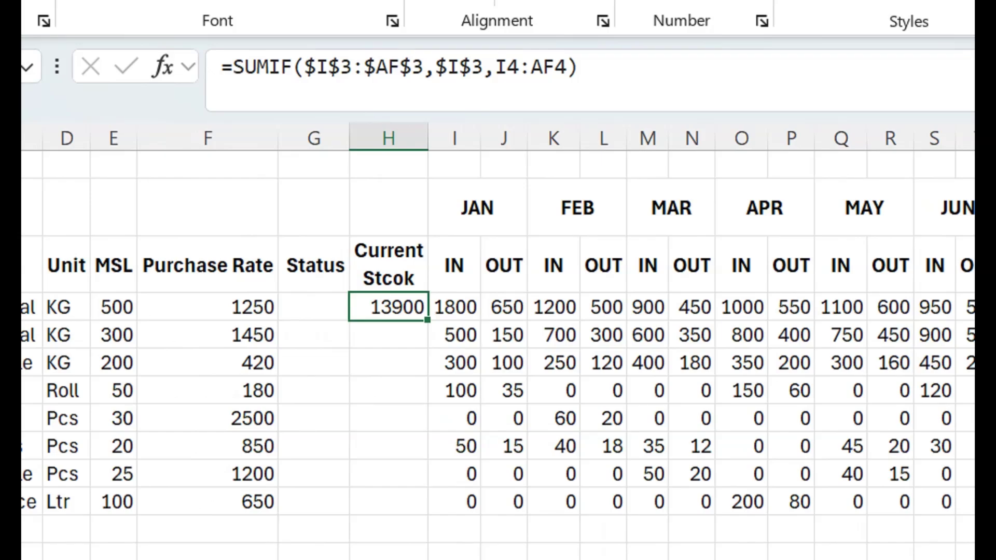
pyautogui.doubleClick(410, 307)
pyautogui.moveTo(639, 307)
pyautogui.mouseDown()
pyautogui.moveTo(351, 306)
pyautogui.moveTo(640, 307)
pyautogui.mouseUp()
pyautogui.hotkey('ctrl', 'c')
pyautogui.press('End')
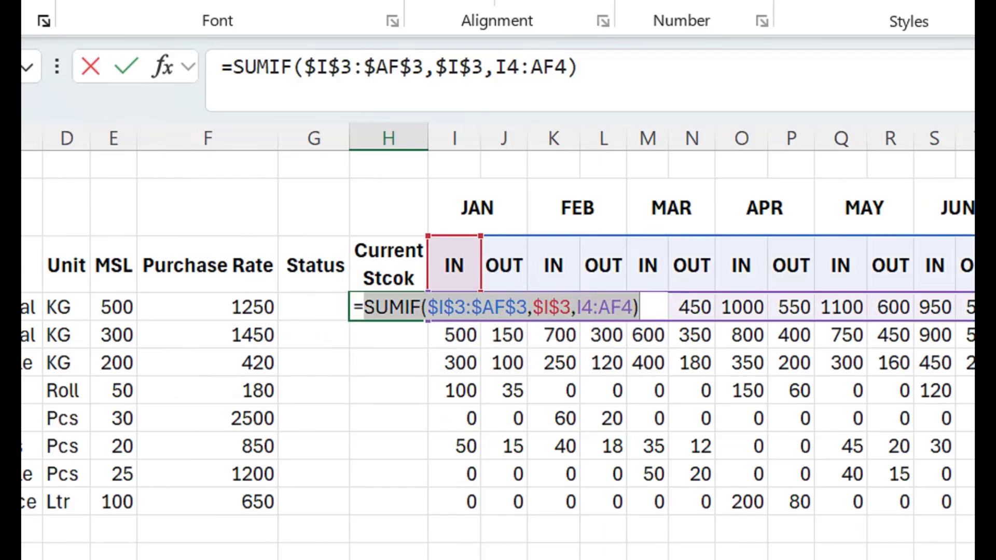
pyautogui.press('End')
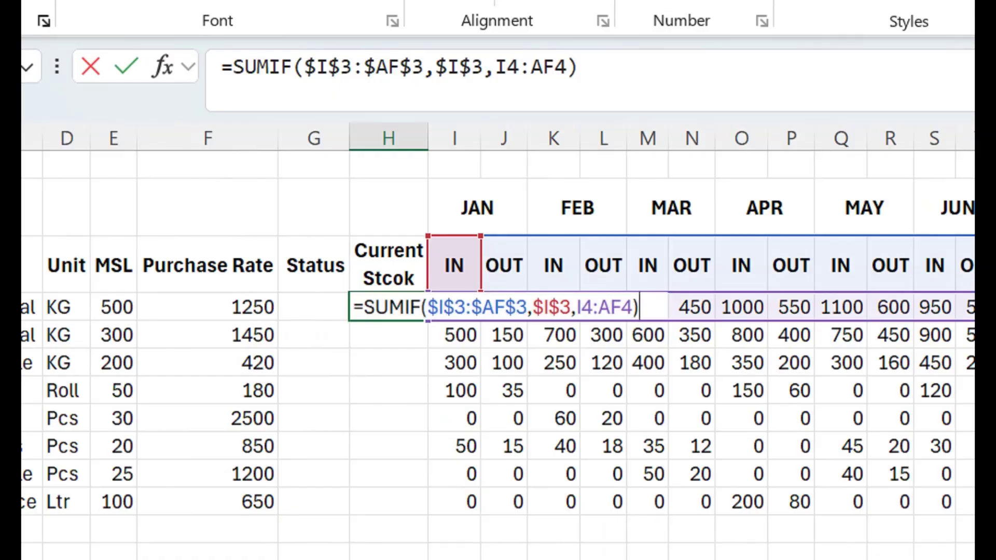
pyautogui.write('-')
pyautogui.hotkey('ctrl', 'v')
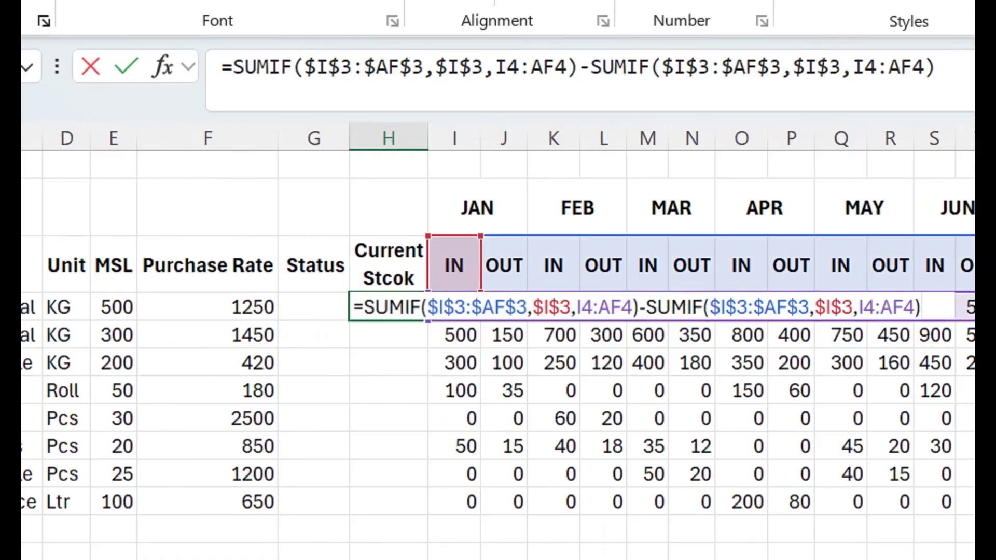
# - Change the second SUMIF's criterion to the OUT header $J$3 and fill the current stock formula down to H11
pyautogui.moveTo(853, 307); pyautogui.dragTo(816, 307)
pyautogui.click(427, 265)
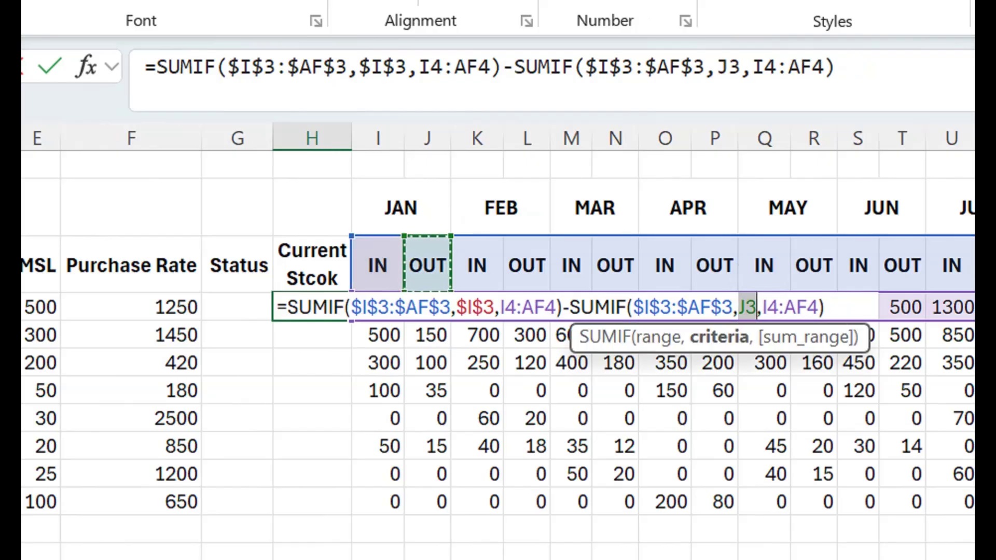
pyautogui.press('F4')
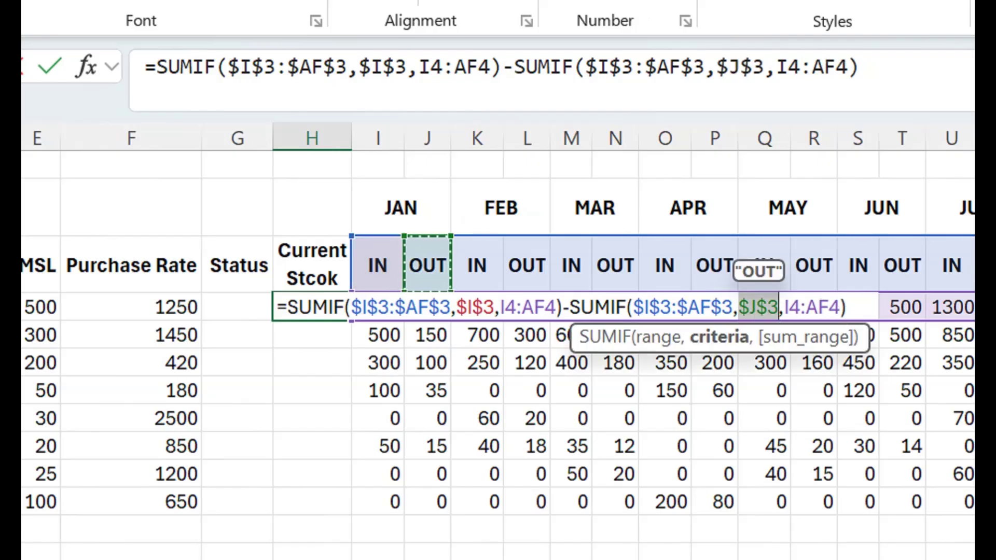
pyautogui.press('Return')
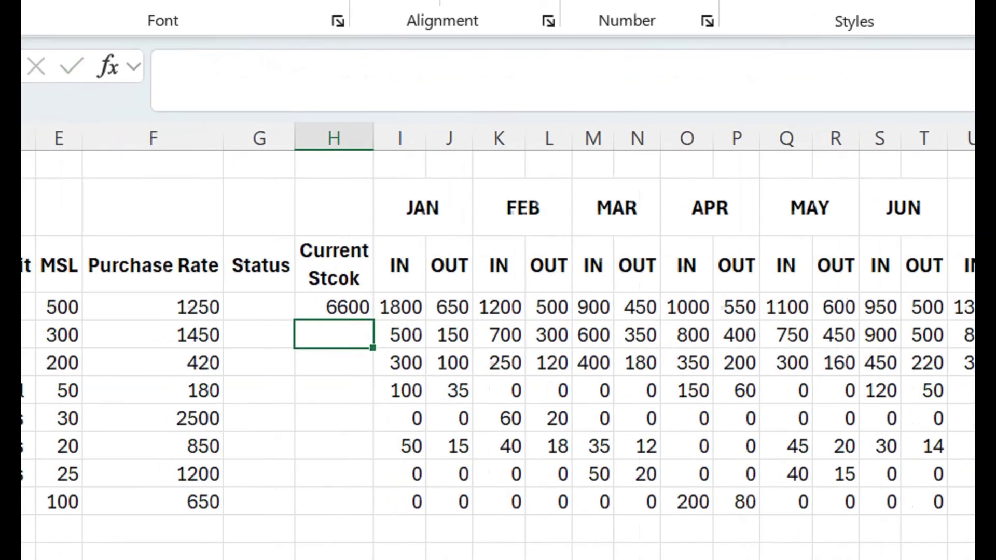
pyautogui.press('Up')
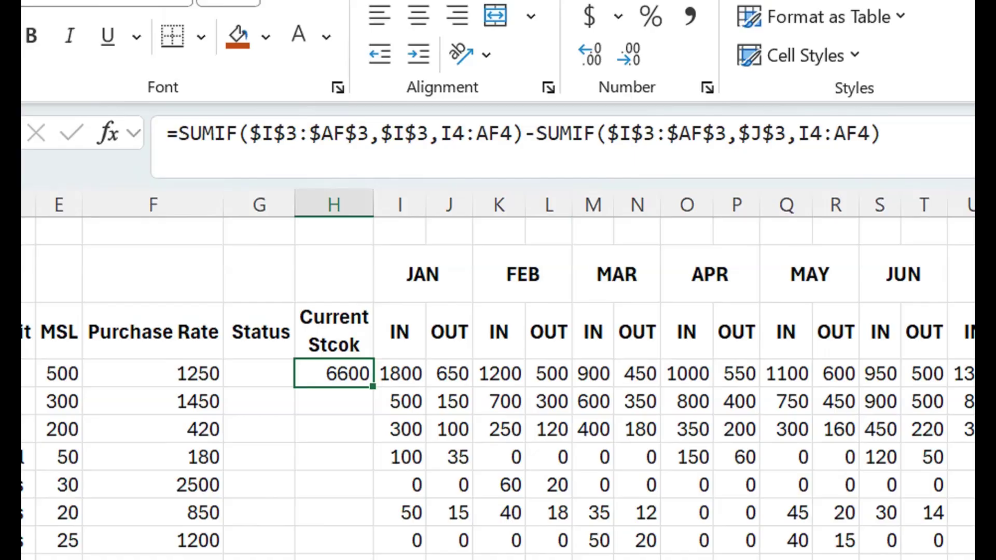
pyautogui.doubleClick(373, 387)
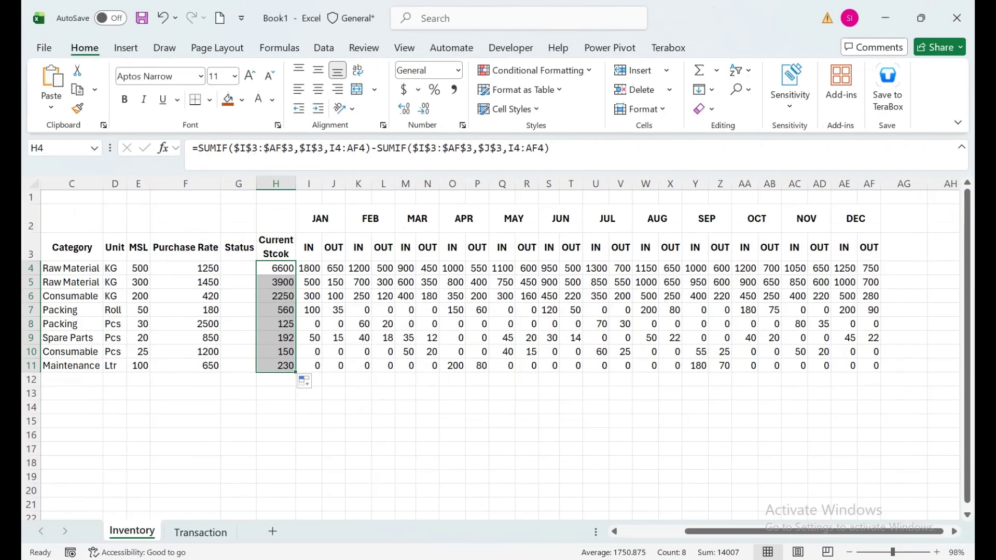
# - Narrow the Material Code column and slightly widen the Status column
pyautogui.moveTo(238, 281); pyautogui.dragTo(42, 281)
pyautogui.moveTo(161, 184); pyautogui.dragTo(97, 184)
pyautogui.click(335, 310)
pyautogui.moveTo(407, 184); pyautogui.dragTo(411, 184)
# - Start an IF formula in Status cell G4 that tests whether current stock exceeds the MSL, H4>E4
pyautogui.click(376, 273)
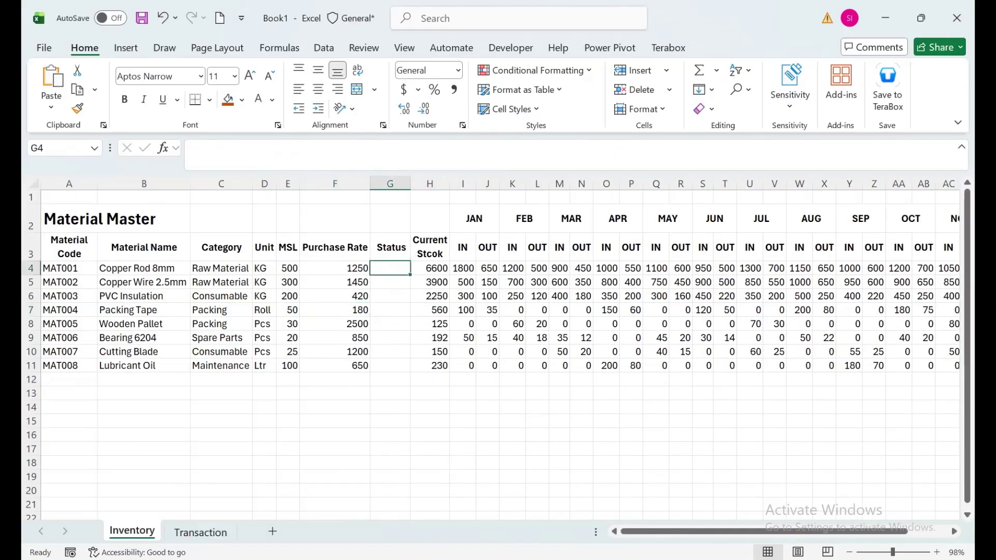
pyautogui.write('=IF(')
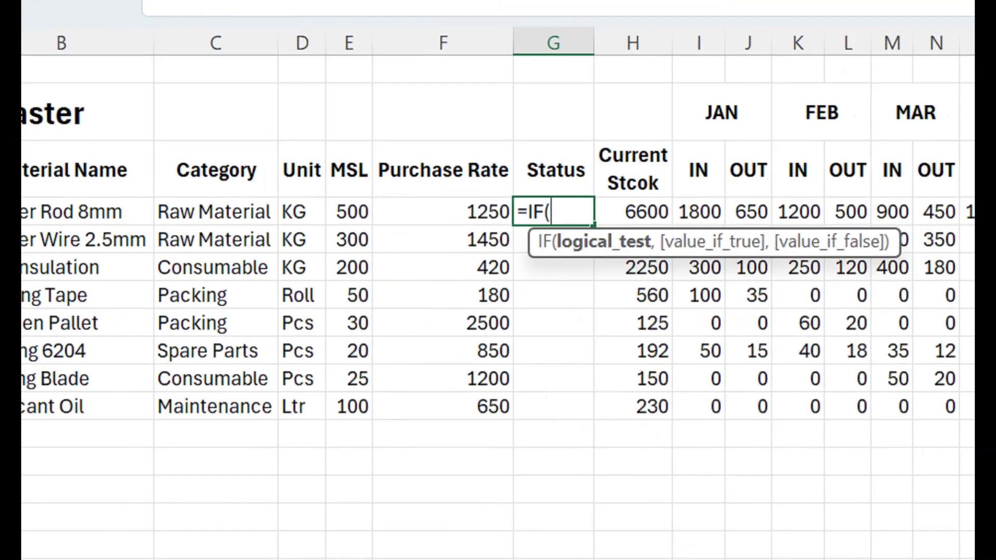
pyautogui.press('Right')
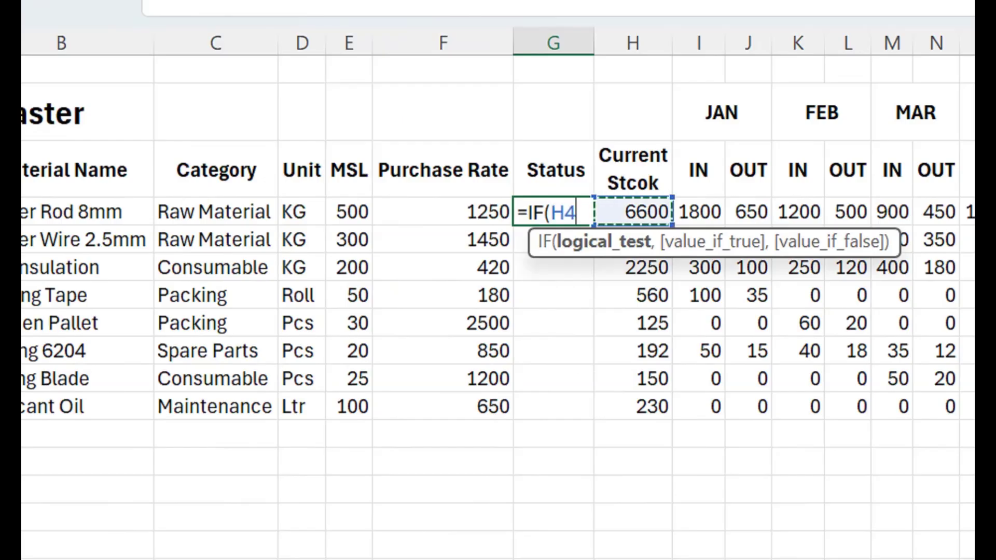
pyautogui.write('>')
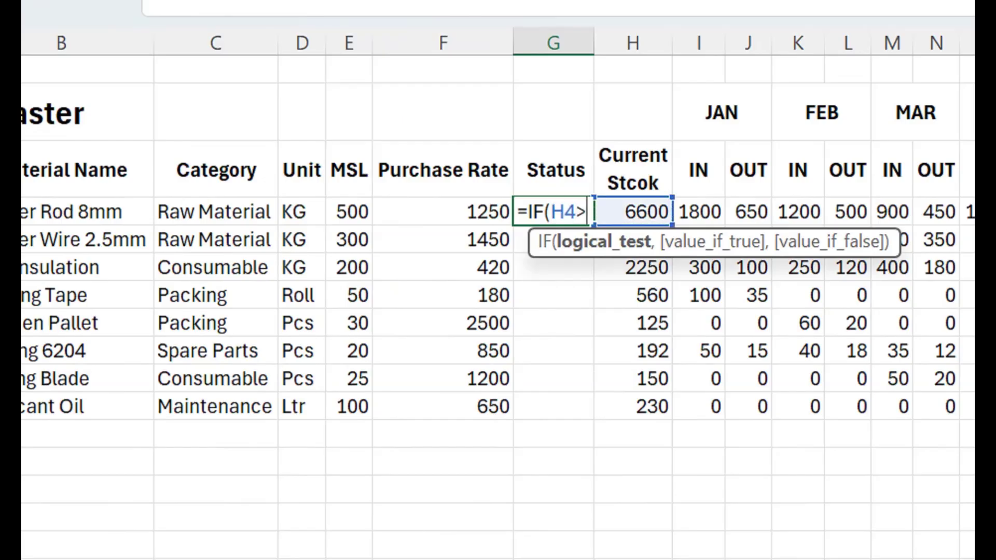
pyautogui.press('Left')
pyautogui.press('Left')
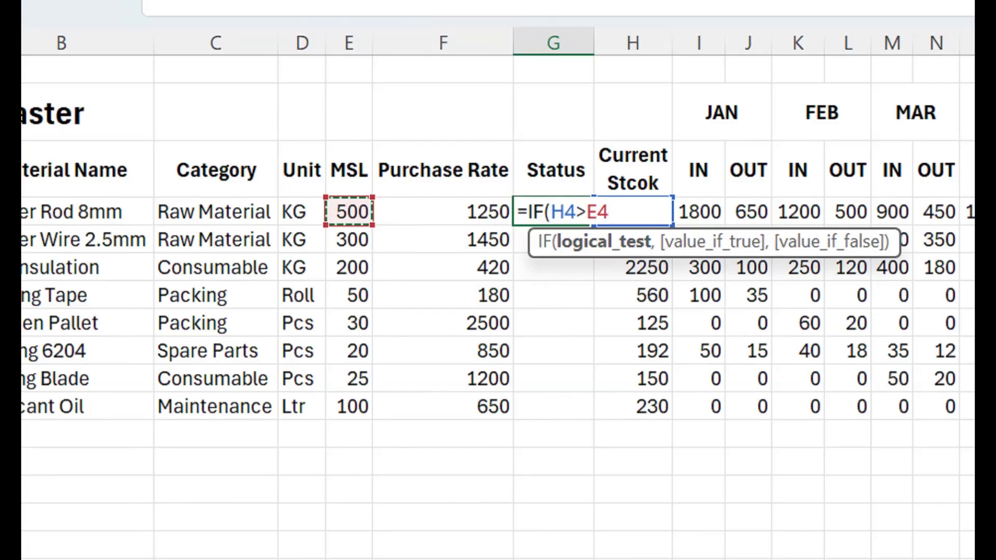
# - Complete the IF formula in G4 so it returns "OK" when true and "REORDER" when false
pyautogui.write(',"OK')
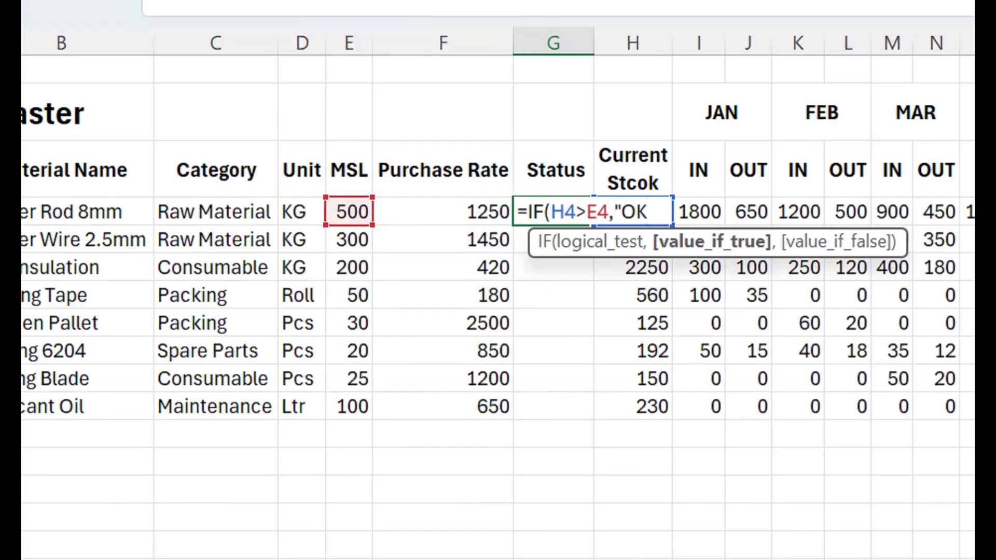
pyautogui.write(':,:')
pyautogui.press('BackSpace')
pyautogui.press('BackSpace')
pyautogui.press('BackSpace')
pyautogui.write('","R')
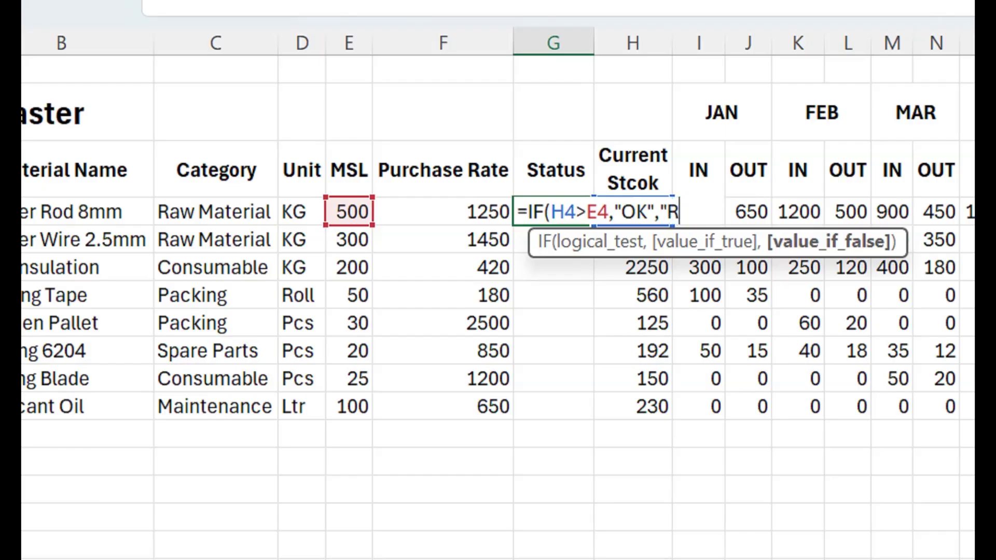
pyautogui.write('EORDER')
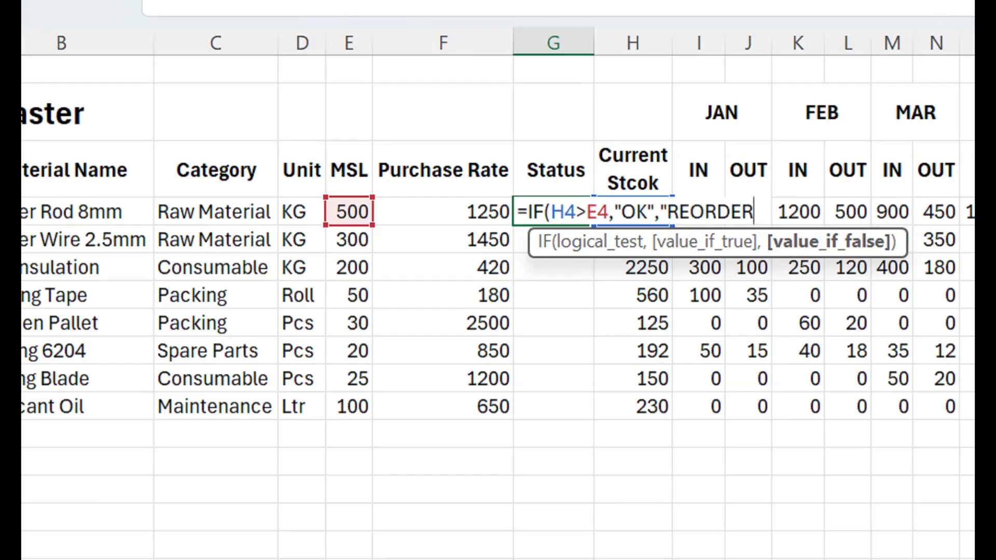
pyautogui.write('")')
pyautogui.press('Return')
# - Fill the Status formula from G4 down to G11
pyautogui.click(553, 212)
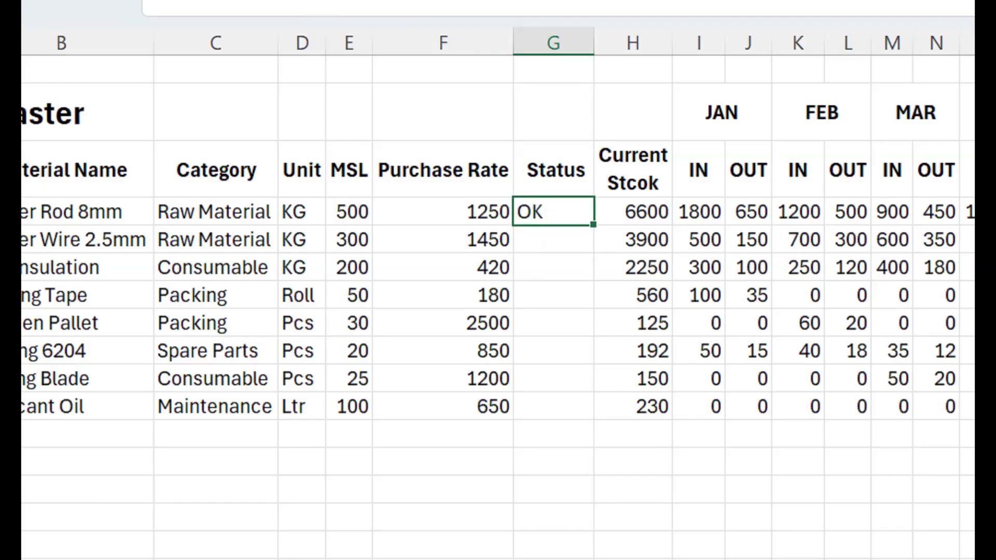
pyautogui.doubleClick(593, 224)
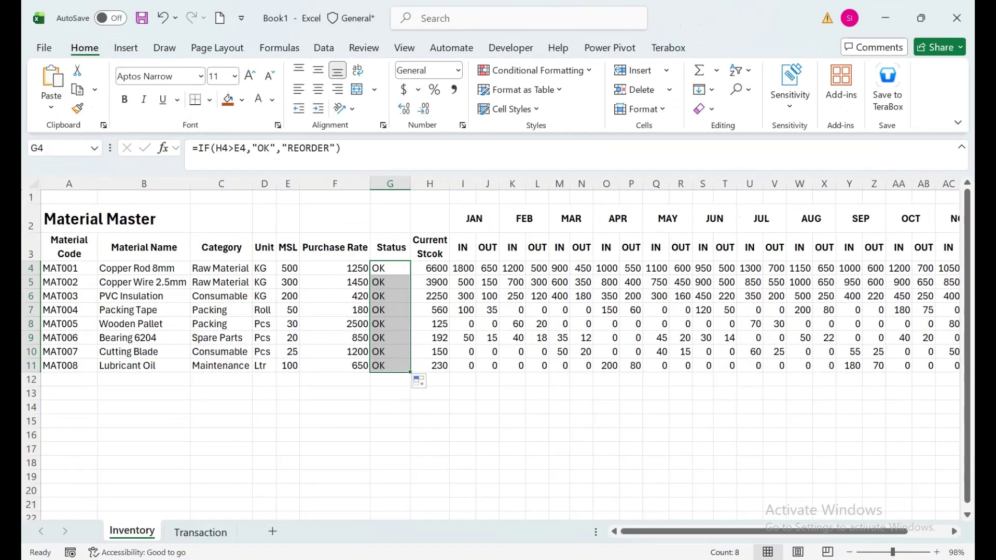
pyautogui.click(69, 218)
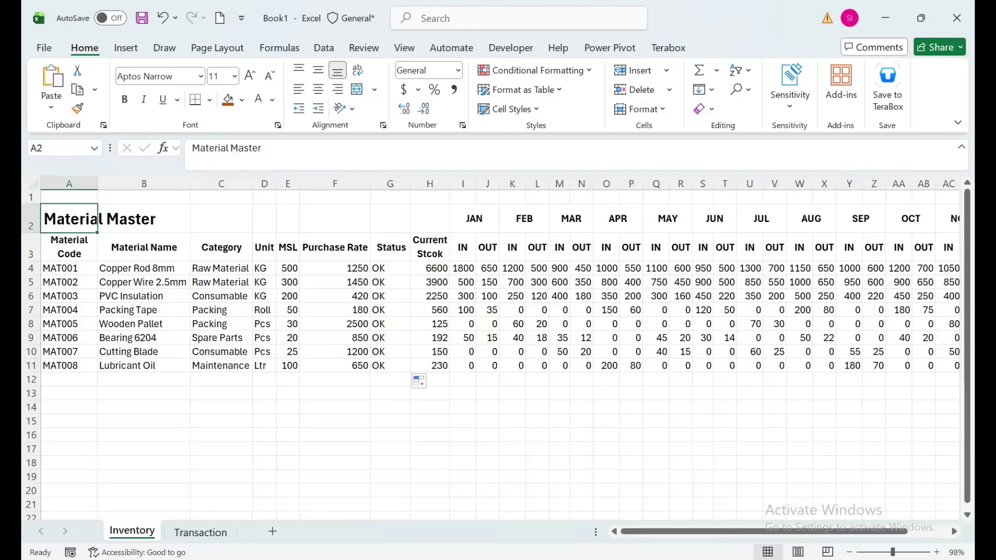
# - Give the material header cells A3:H3 a dark orange fill and white text
pyautogui.moveTo(69, 247); pyautogui.dragTo(430, 247)
pyautogui.click(459, 270)
pyautogui.click(271, 100)
pyautogui.click(228, 100)
pyautogui.click(258, 100)
# - Give the monthly IN/OUT header cells I3:AF3 a dark green fill and white text
pyautogui.moveTo(462, 247); pyautogui.dragTo(873, 247)
pyautogui.click(241, 100)
pyautogui.click(418, 260)
pyautogui.click(271, 100)
pyautogui.click(262, 193)
# - Fill the month name cells from JAN to DEC in row 2 with yellow
pyautogui.moveTo(325, 218); pyautogui.dragTo(877, 218)
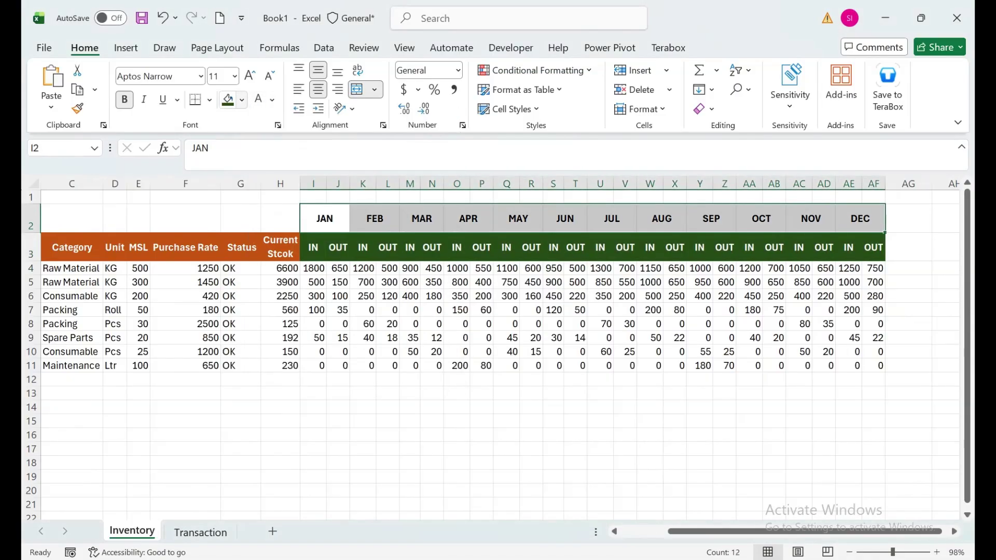
pyautogui.click(241, 100)
pyautogui.click(293, 323)
# - Give the Material Master title row across A2:H2 a blue fill and white text
pyautogui.moveTo(280, 218); pyautogui.dragTo(68, 219)
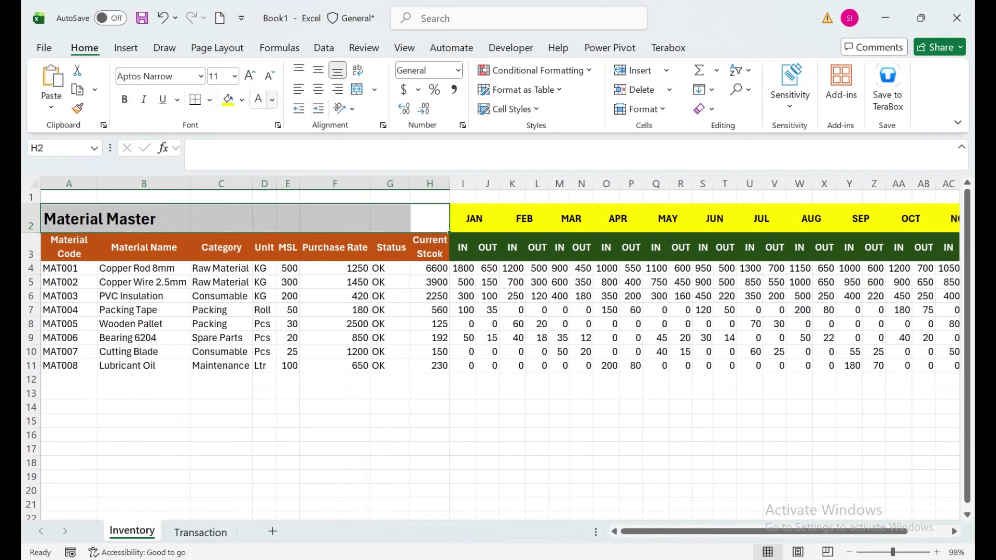
pyautogui.click(242, 99)
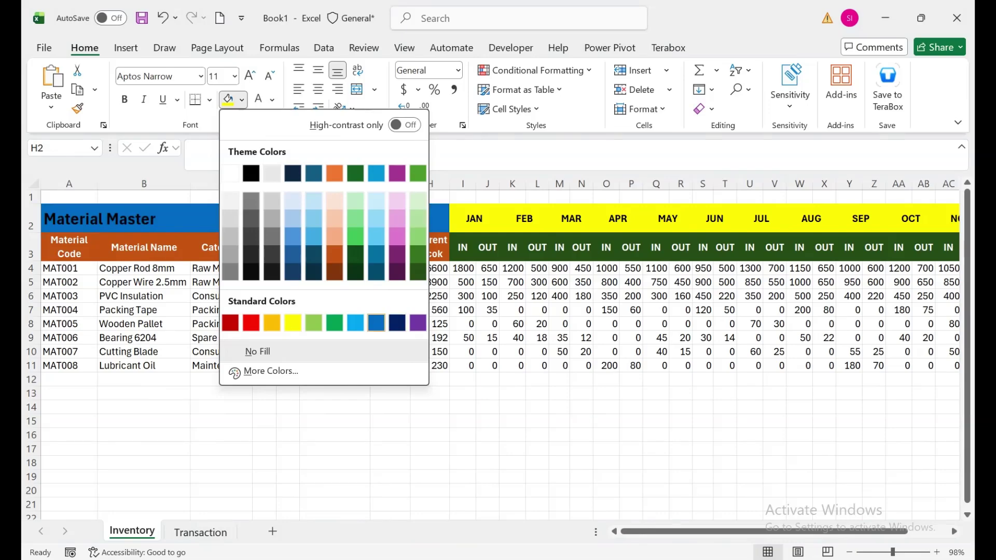
pyautogui.click(376, 323)
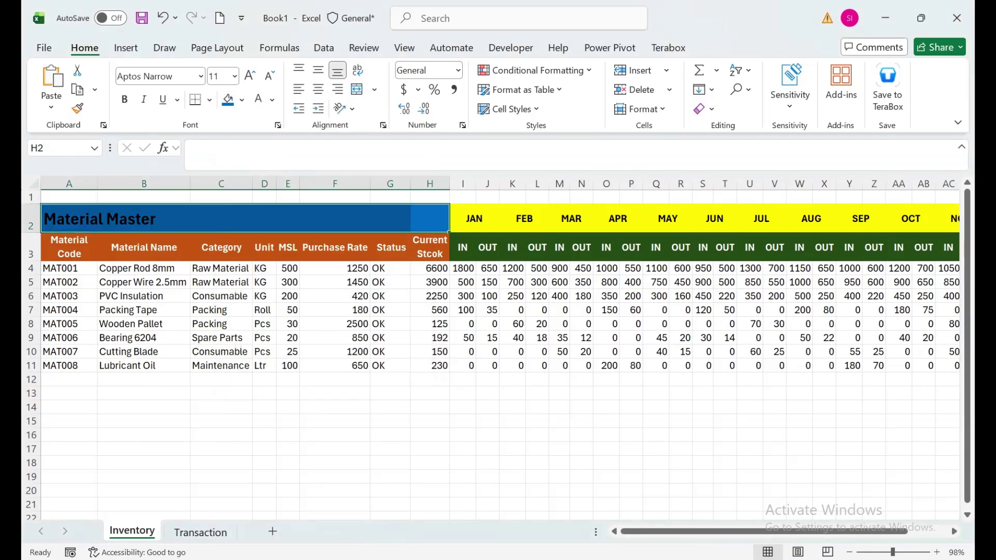
pyautogui.click(258, 99)
# - Merge and center the Material Master title across A2:H2 and enlarge its font to size 26
pyautogui.click(356, 89)
pyautogui.click(250, 76)
pyautogui.click(250, 76)
pyautogui.click(249, 76)
pyautogui.click(250, 76)
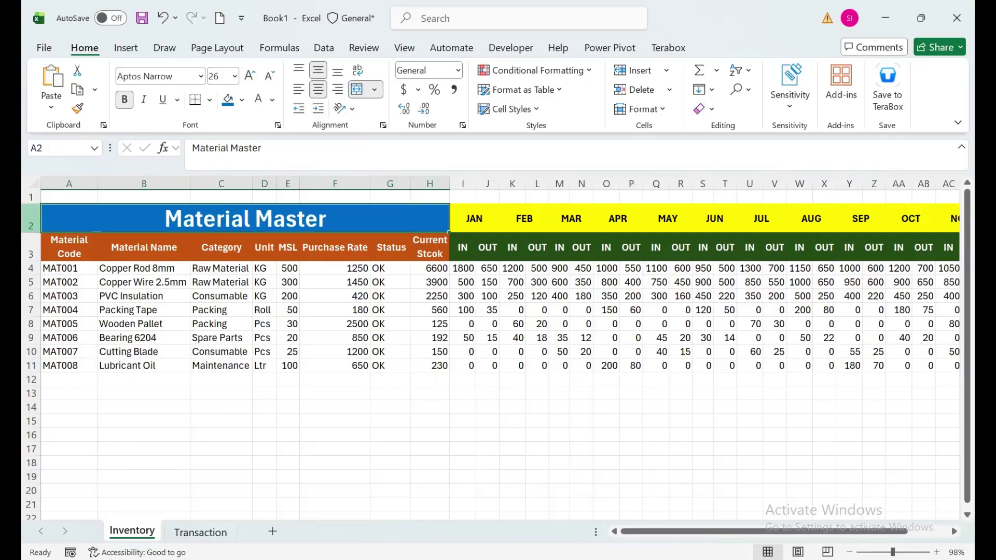
# - Make row 2 slightly taller and enlarge the Material Master title to font size 36
pyautogui.moveTo(31, 233); pyautogui.dragTo(31, 242)
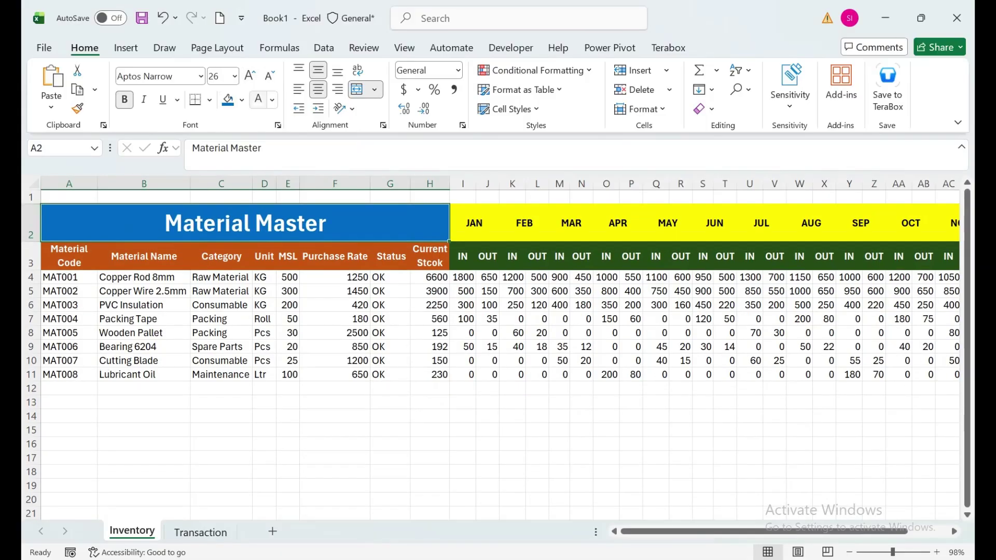
pyautogui.click(249, 76)
pyautogui.click(250, 76)
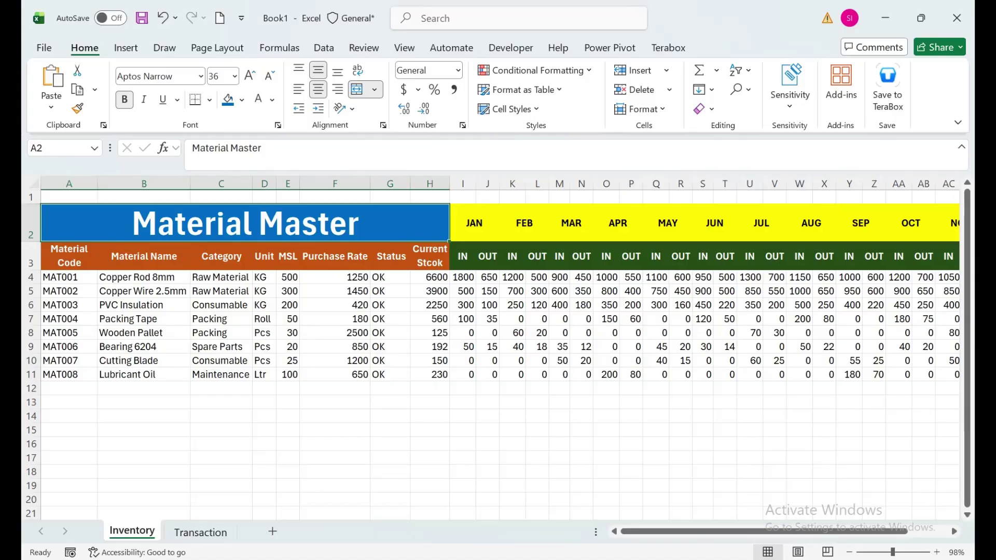
# - Unmerge the Material Master title cells A2:H2
pyautogui.click(463, 305)
pyautogui.click(474, 223)
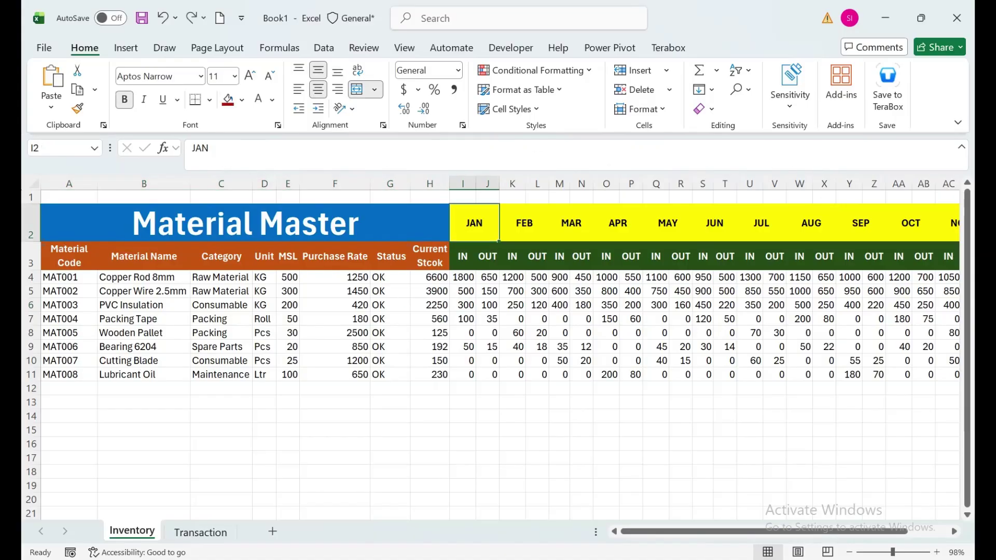
pyautogui.click(245, 224)
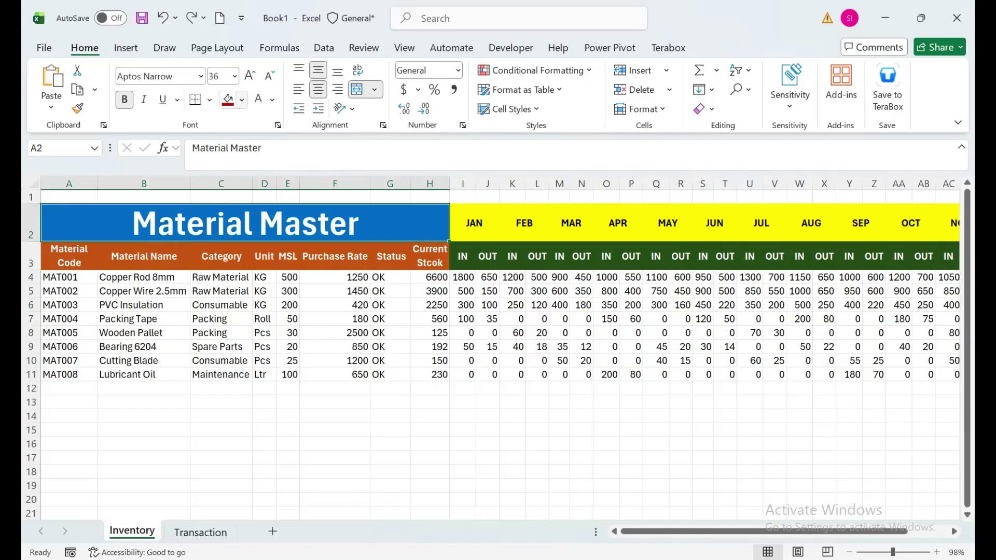
pyautogui.click(356, 90)
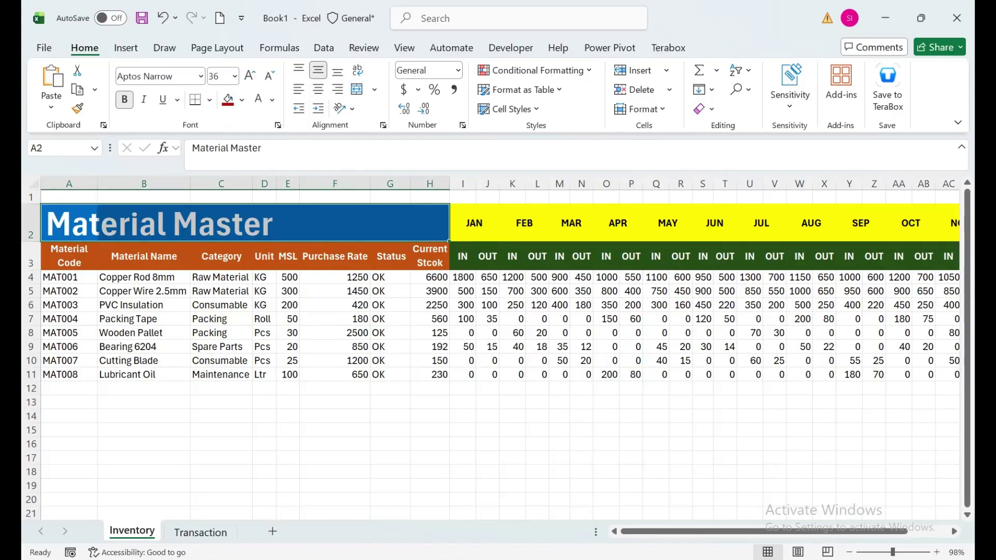